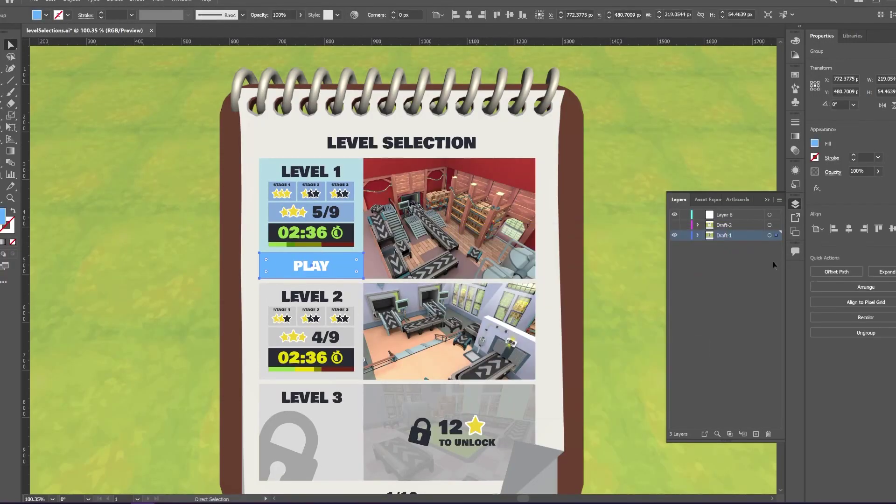
Step: Toggle layer visibility so Draft-2 is visible and Draft-1 is hidden
click(674, 225)
click(674, 236)
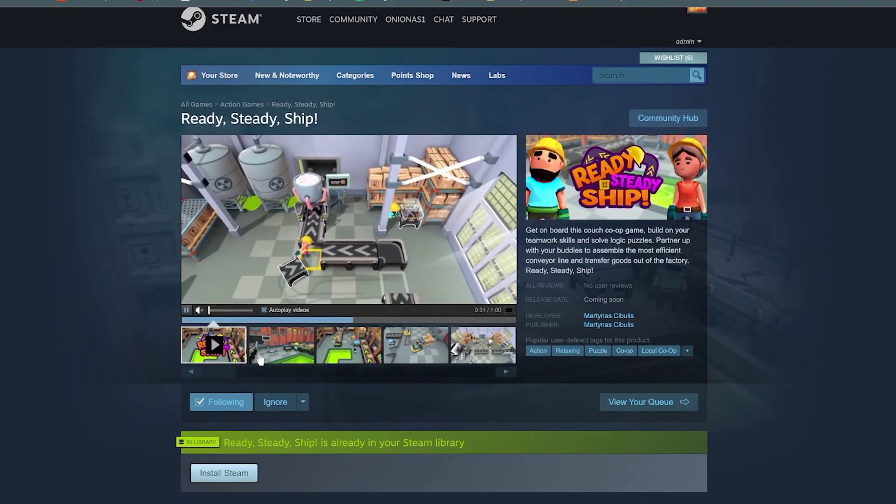
Step: Scroll through the Ready, Steady, Ship! store page and add the game to the wishlist
scroll(754, 268, down, 3)
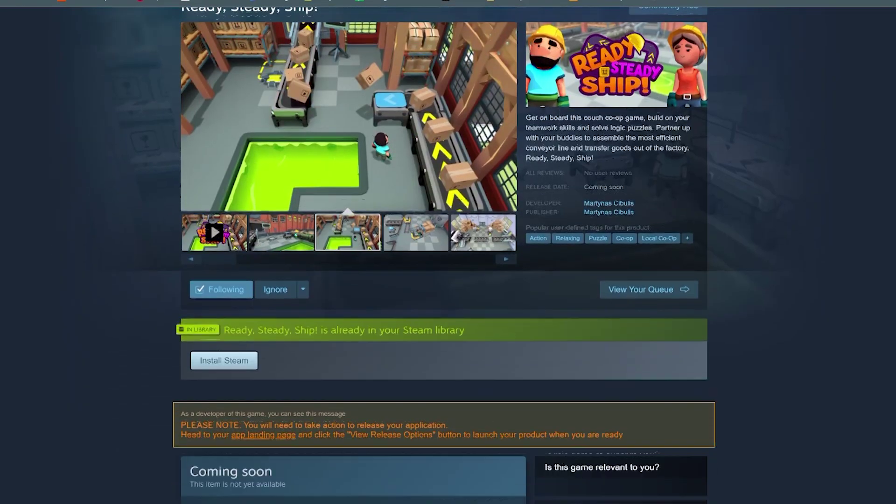
scroll(754, 267, down, 6)
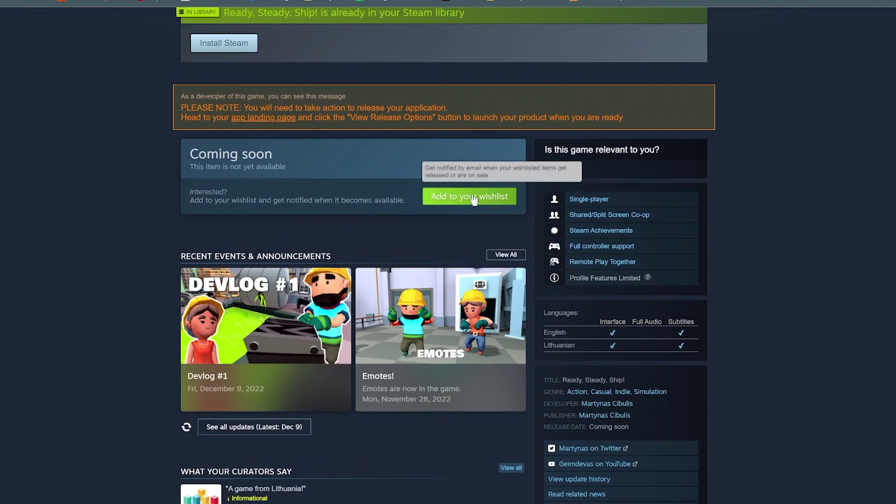
click(472, 196)
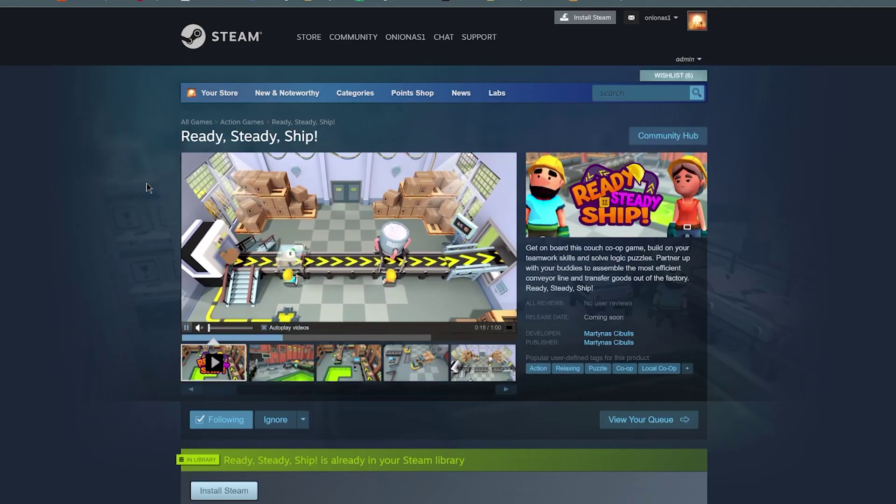
scroll(147, 188, down, 2)
scroll(147, 188, down, 2)
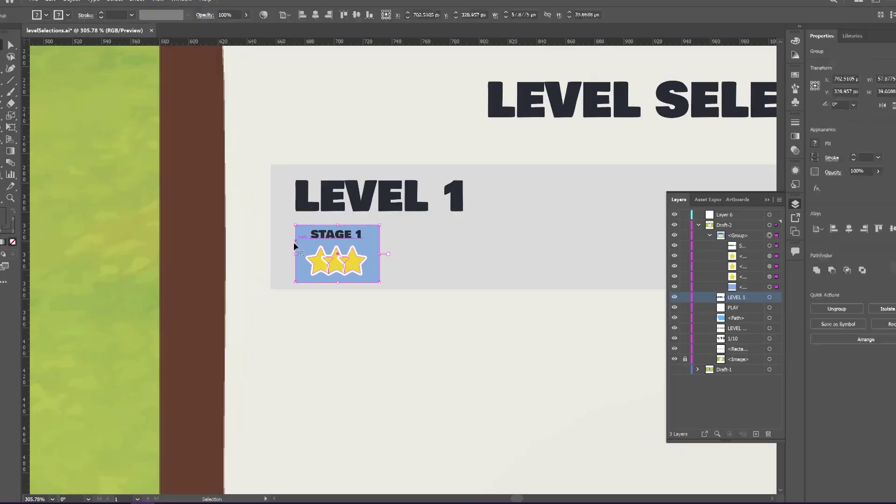
Step: Spread the three stars into a row beside STAGE 1, then select the badge background rectangle
mouse_move(357, 260)
mouse_down()
mouse_move(379, 259)
mouse_move(308, 258)
mouse_up()
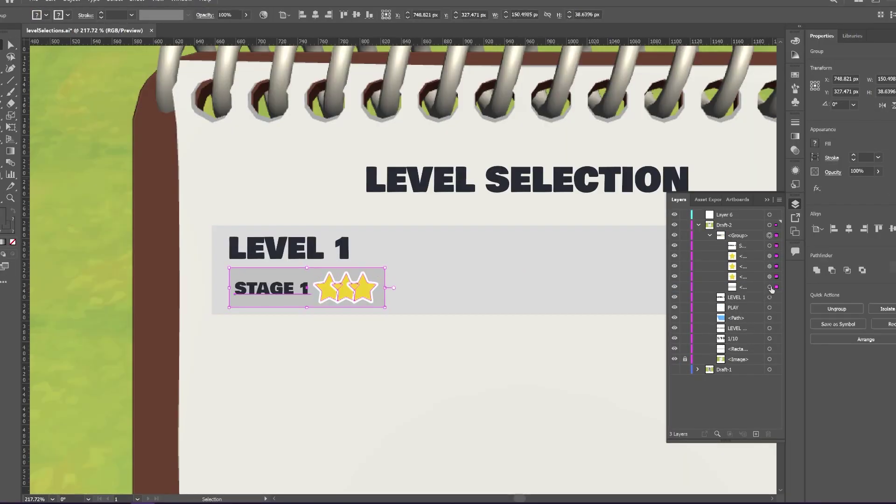
click(770, 287)
alt+scroll(411, 256, up, 2)
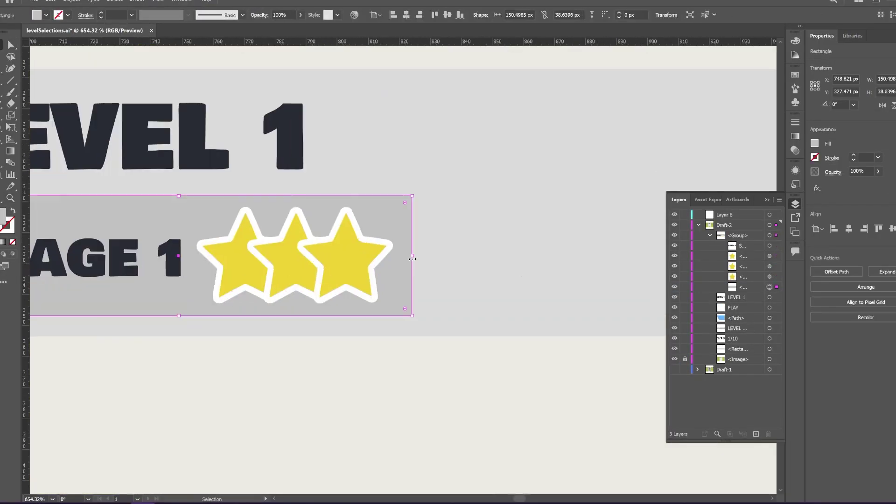
alt+scroll(364, 362, down, 3)
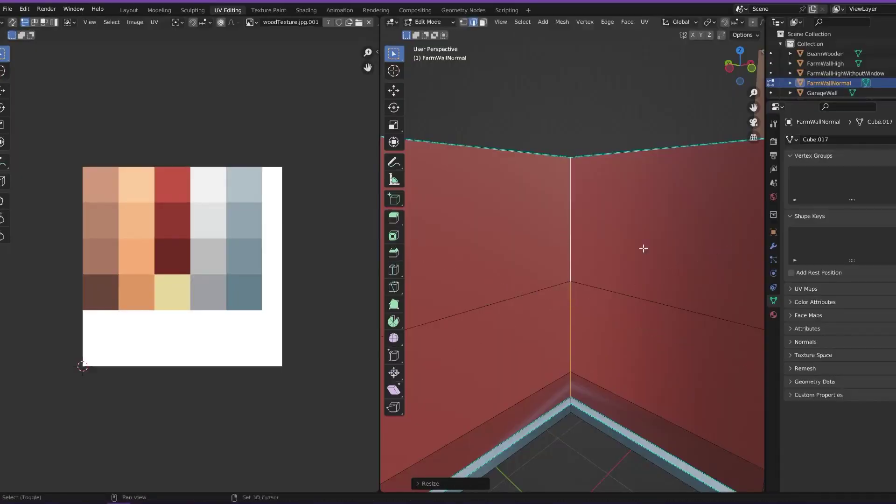
Step: Move the conveyor piece into the outlined empty slot beside the conveyor line
key(KP_7)
drag(653, 319, 650, 290)
scroll(522, 213, up, 2)
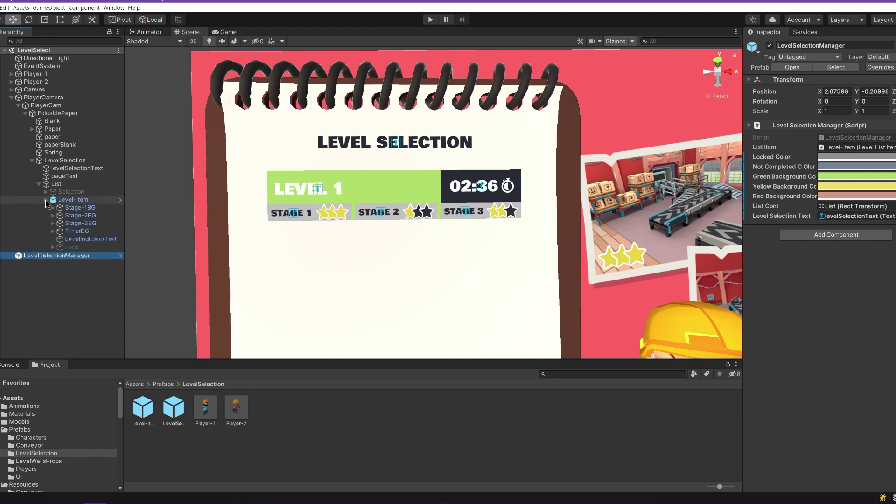
Step: Select Level-item and confirm in the Inspector that its prefab lists no overrides
click(46, 200)
click(887, 68)
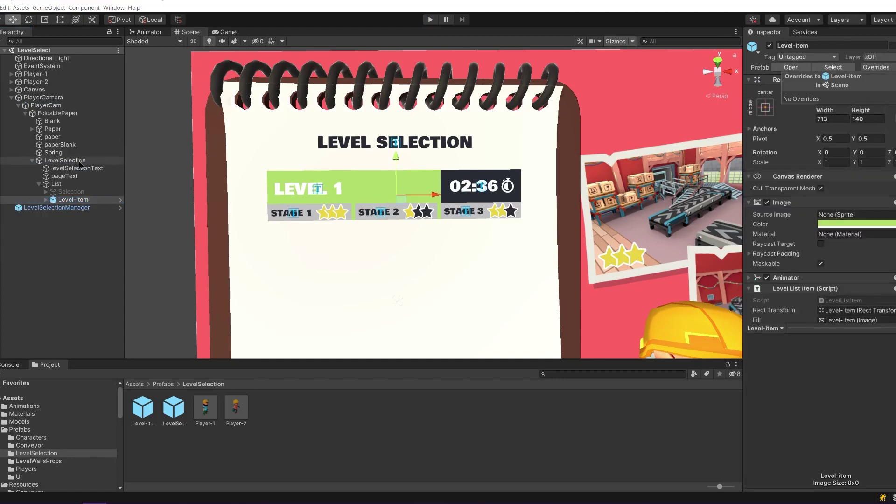
click(78, 202)
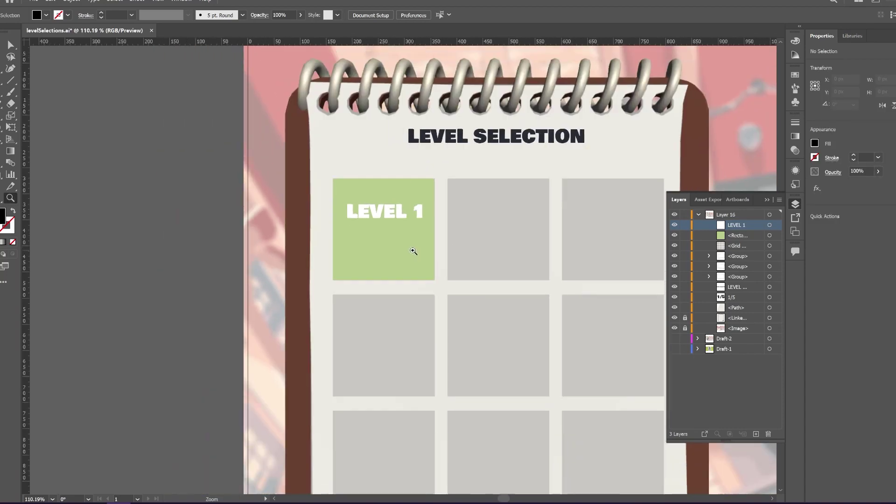
Step: Zoom in on the LEVEL 1 card and change the yellow time goal's last digit to 5
click(414, 251)
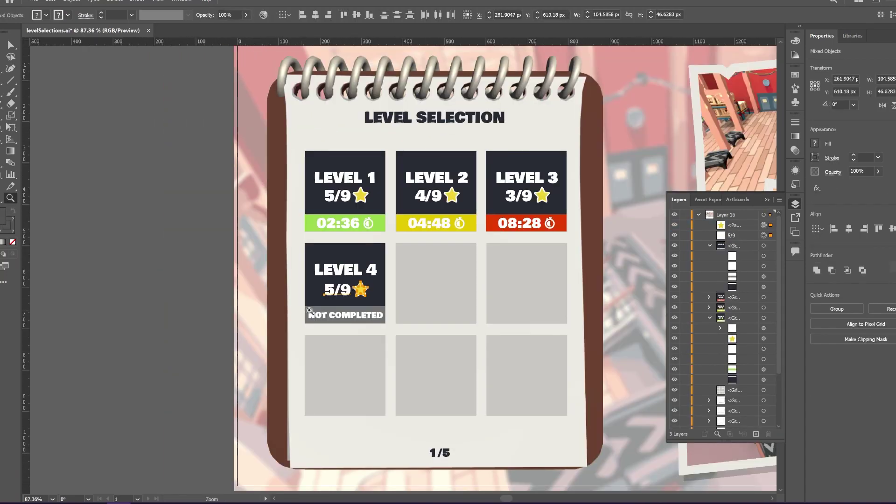
drag(309, 310, 424, 303)
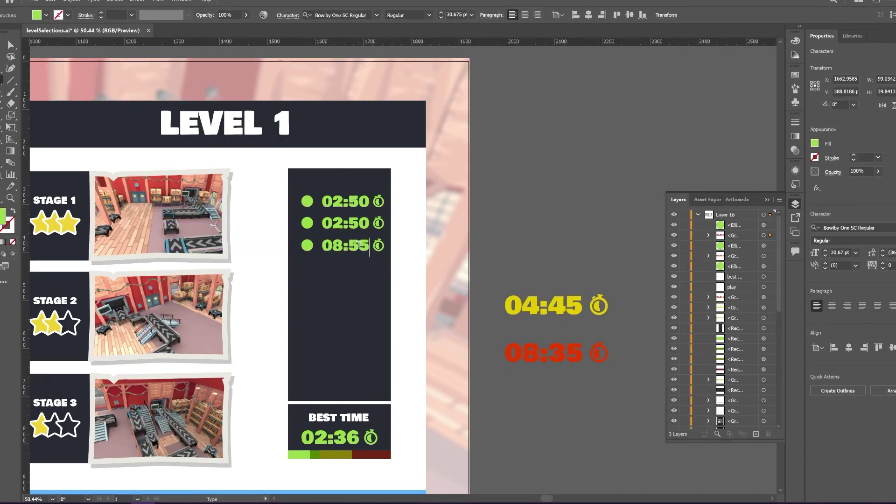
key(BackSpace)
text(5)
key(Escape)
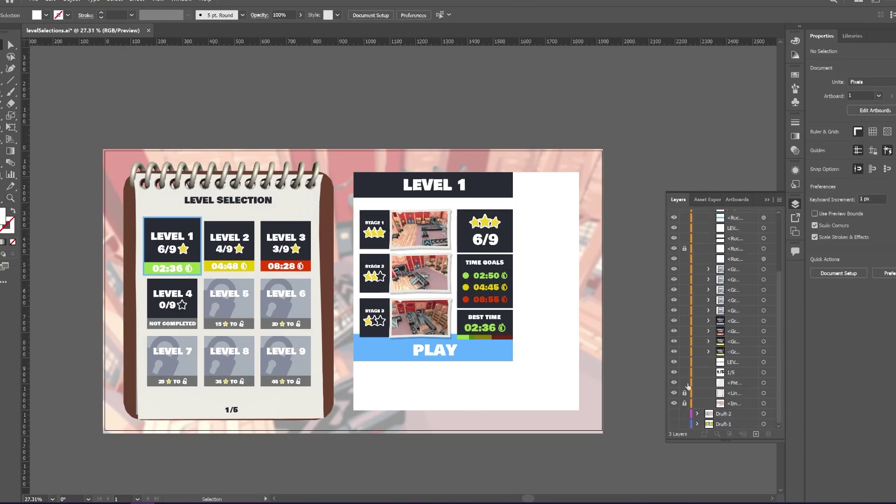
Step: Select the Stage 2 row of the LEVEL 1 card
alt+scroll(386, 229, up, 2)
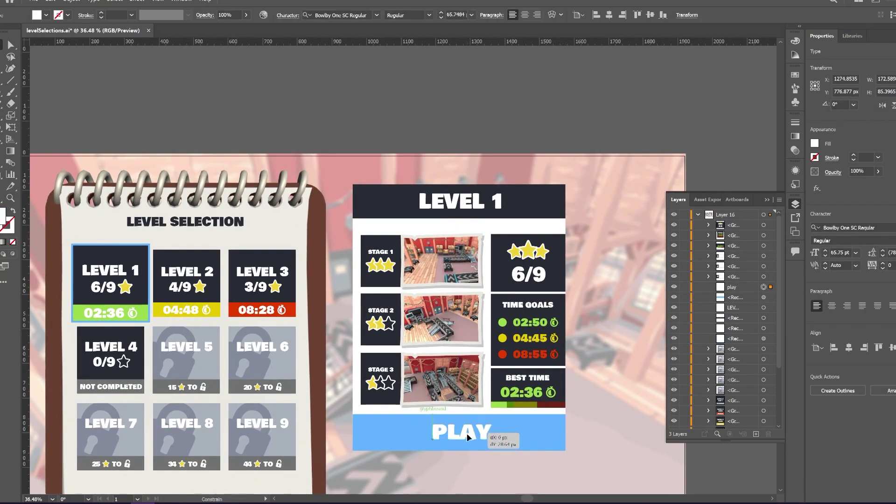
alt+scroll(386, 230, up, 3)
click(332, 319)
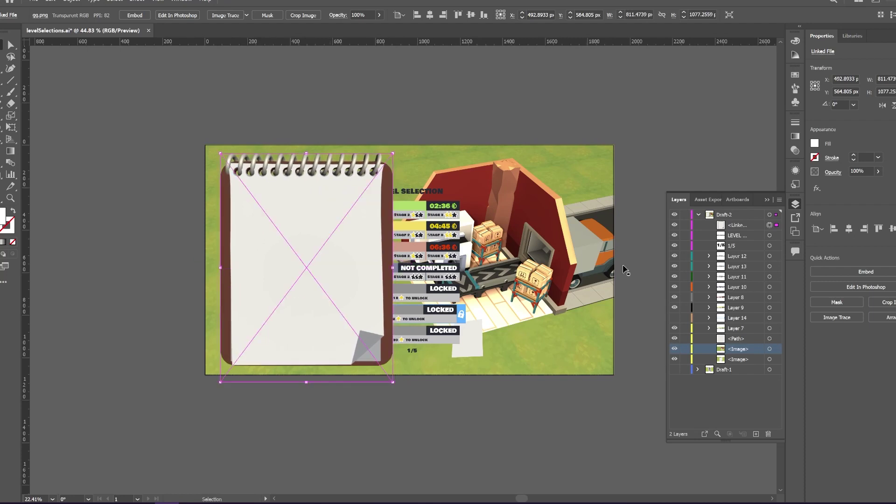
Step: Send the notepad image behind the level rows and move the rows onto the notepad page
drag(729, 307, 710, 330)
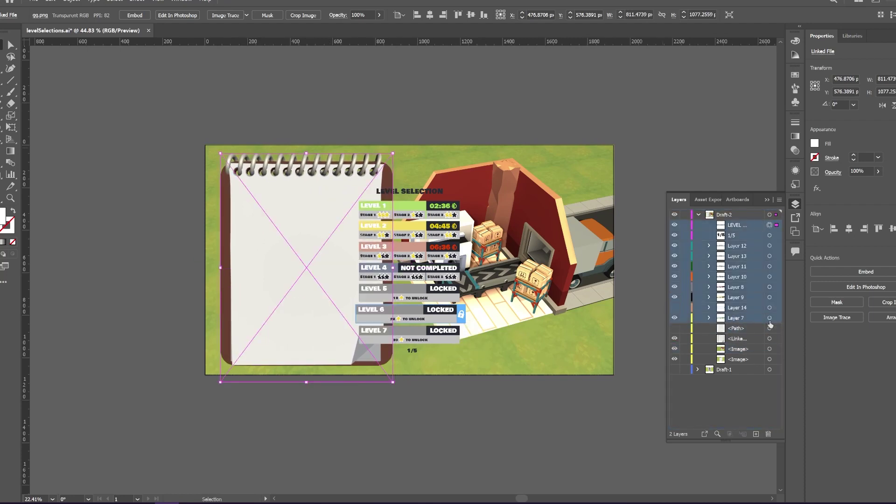
key(ctrl+a)
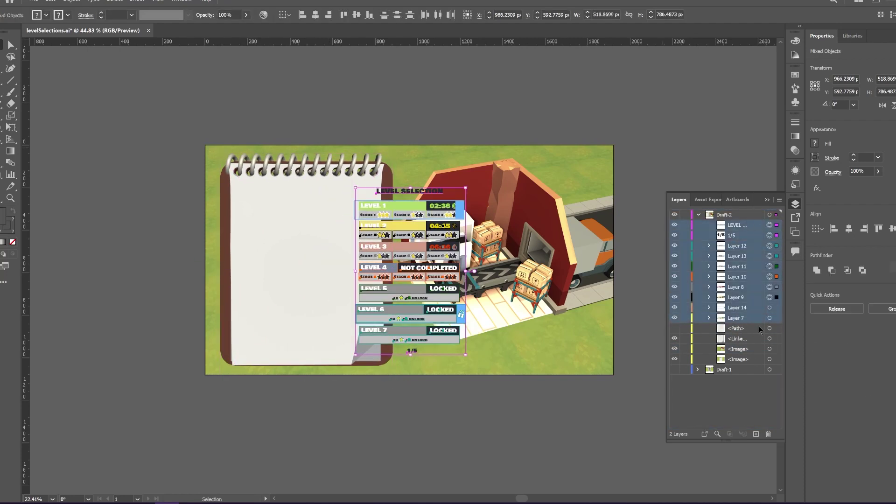
key(ctrl+a)
drag(411, 271, 306, 268)
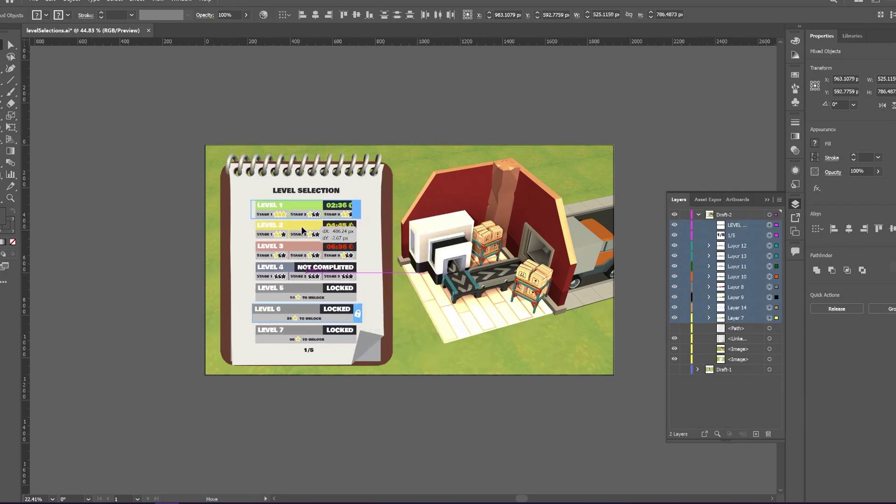
click(164, 76)
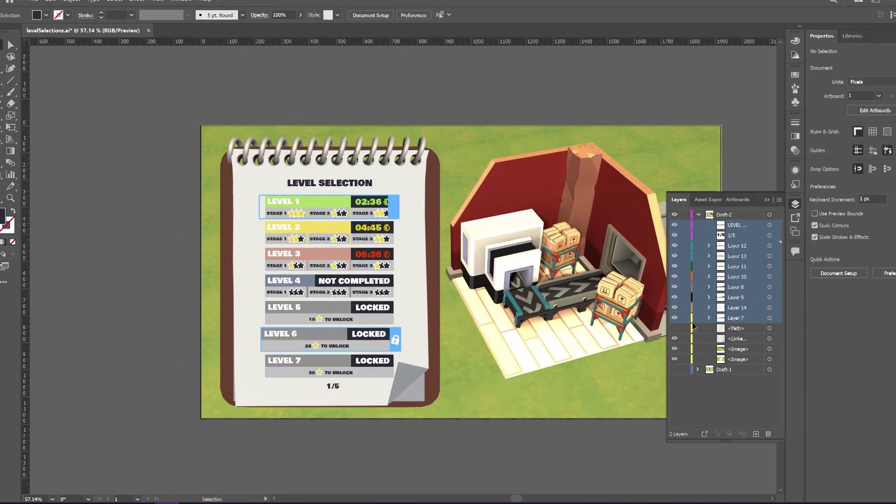
Step: Find the Level 6 row's layer and nudge the row into line with the others
alt+scroll(364, 281, up, 2)
alt+scroll(363, 281, down, 1)
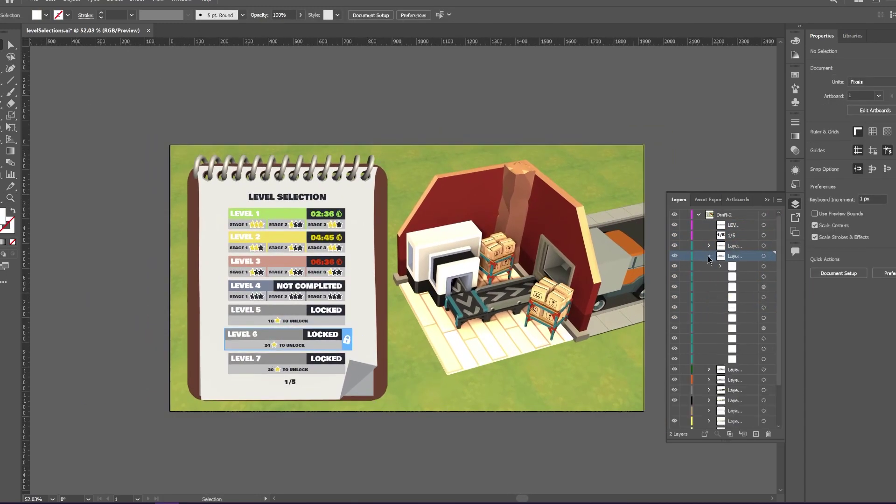
click(674, 256)
click(709, 257)
alt+scroll(285, 234, up, 1)
alt+scroll(285, 234, up, 2)
drag(261, 304, 267, 303)
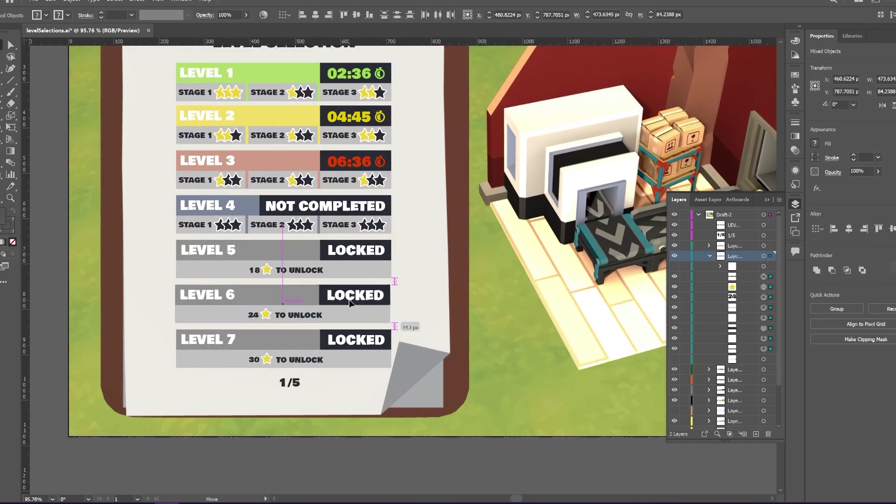
Step: Select the Level 1 row and then the background picture
scroll(288, 201, up, 3)
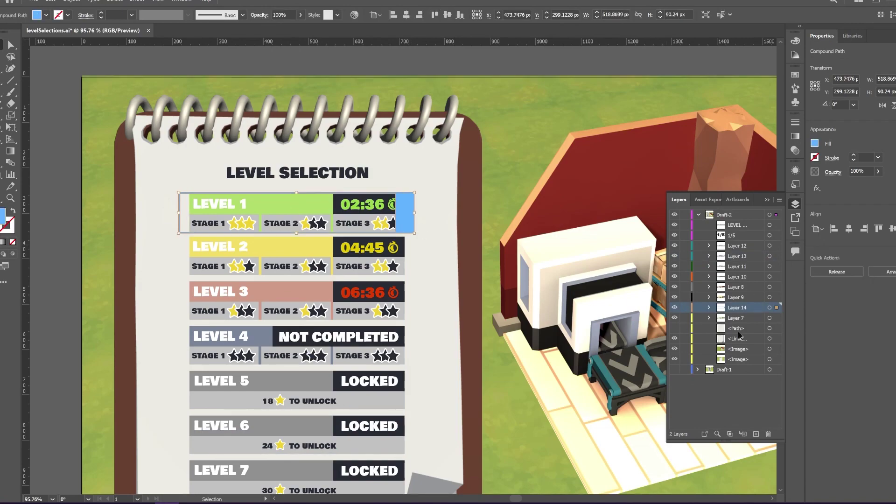
click(298, 208)
click(452, 248)
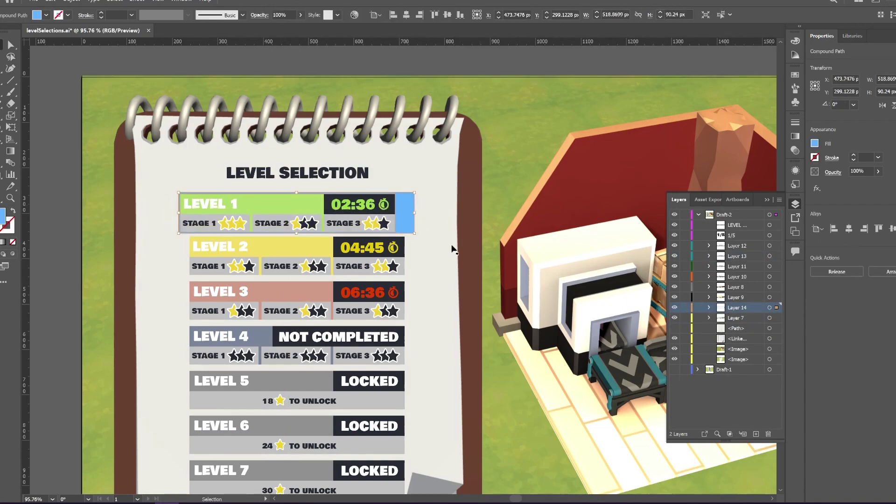
alt+scroll(451, 248, down, 2)
alt+scroll(452, 248, up, 3)
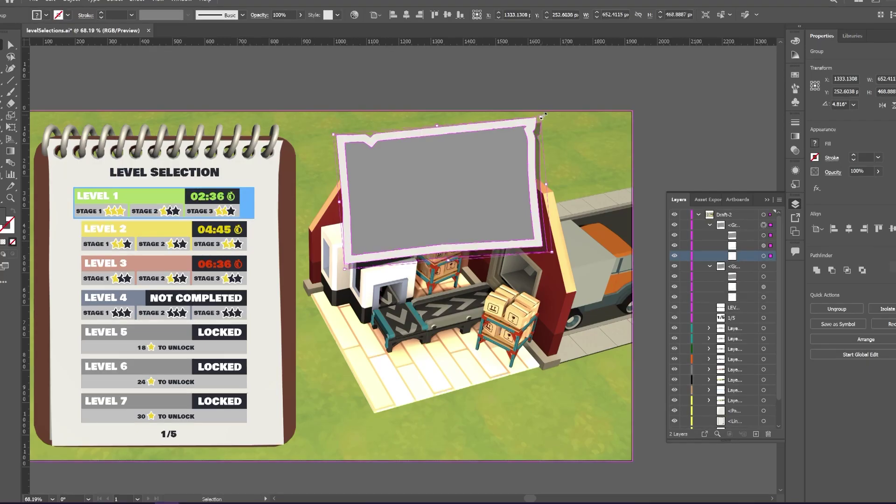
Step: Position the duplicated tilted photo frame and its screenshot over the scene
drag(489, 290, 500, 288)
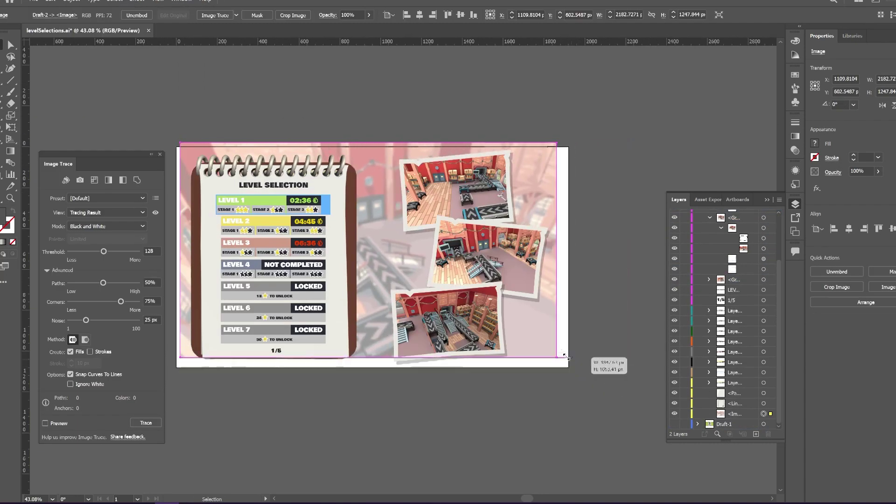
drag(545, 344, 540, 346)
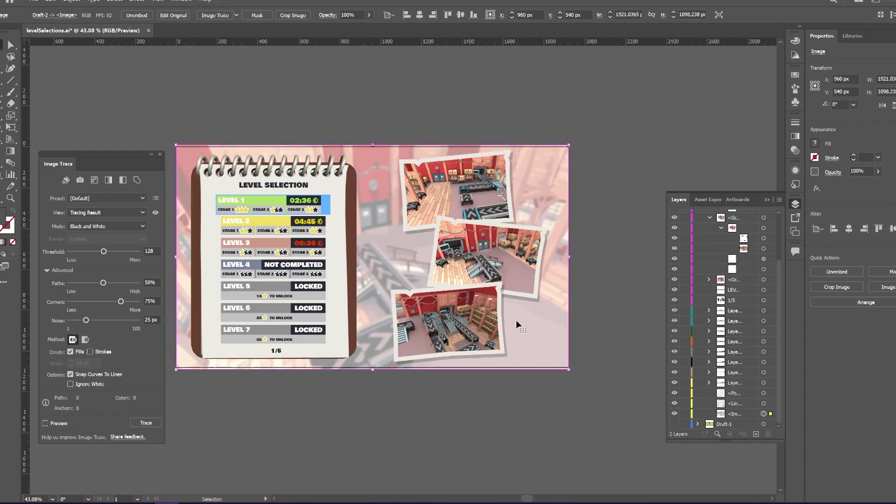
alt+scroll(424, 384, up, 1)
Step: Draw a small square beside the Level 1 row and delete one corner to make a triangle
click(707, 372)
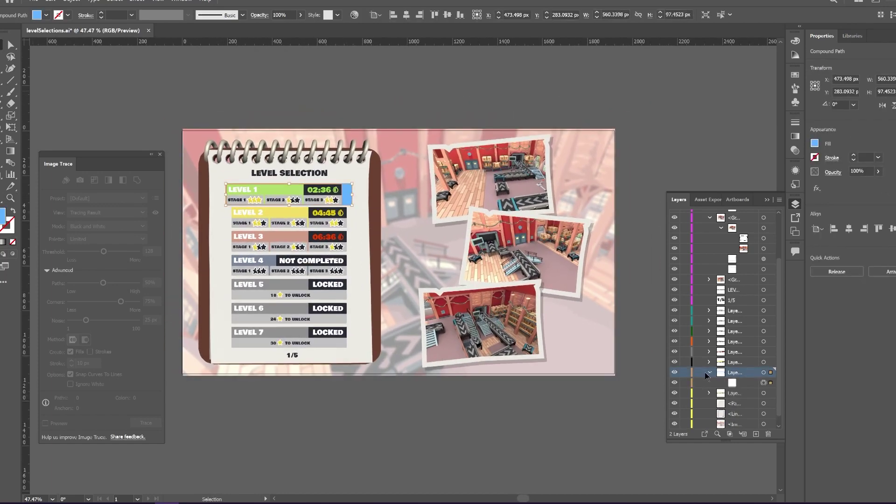
drag(398, 191, 397, 196)
alt+scroll(397, 196, up, 3)
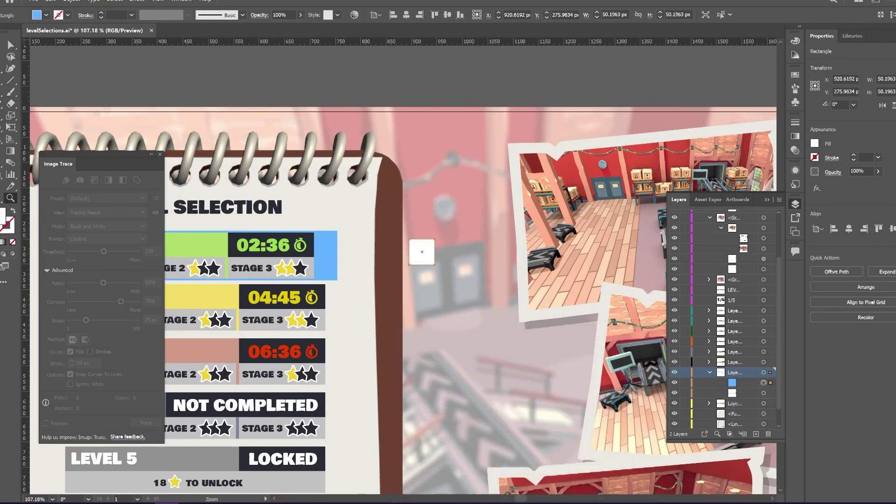
click(409, 239)
key(Delete)
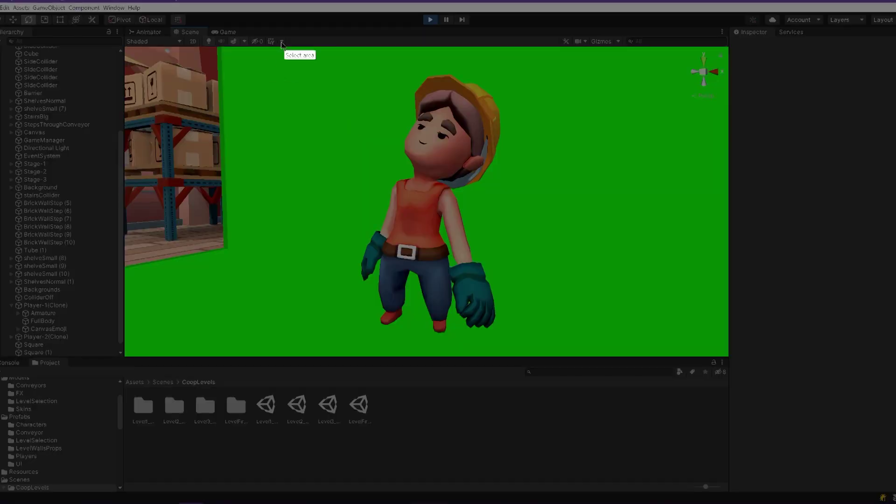
Step: Add a radial-gradient ellipse shadow under the left character and move the Best Time bar behind both
drag(281, 44, 505, 337)
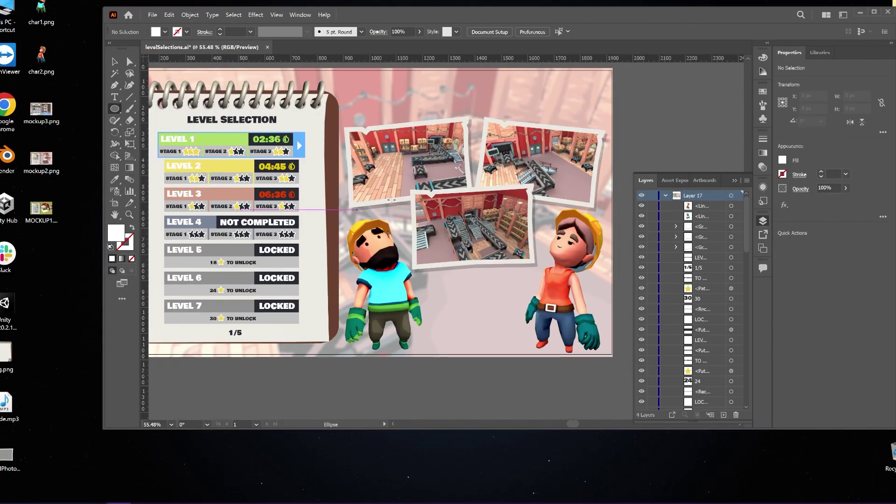
mouse_move(391, 200)
mouse_down()
mouse_move(481, 262)
mouse_move(436, 219)
mouse_move(386, 345)
mouse_up()
click(121, 258)
key(v)
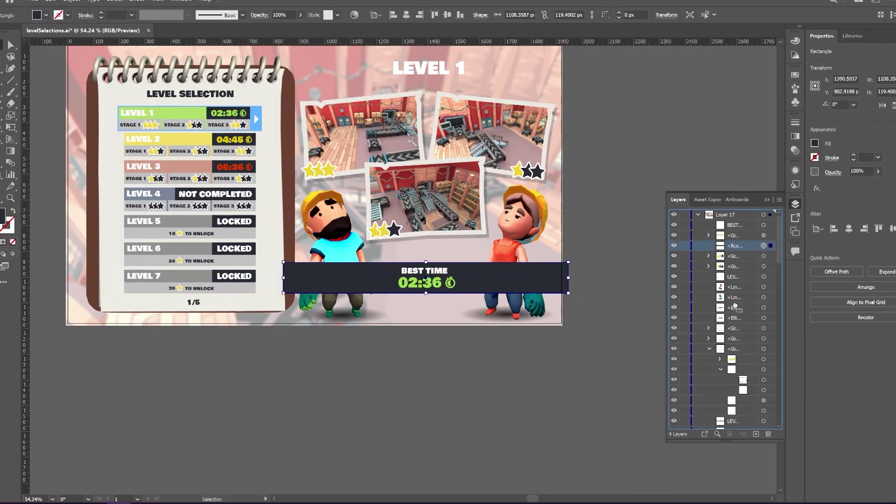
drag(735, 307, 728, 322)
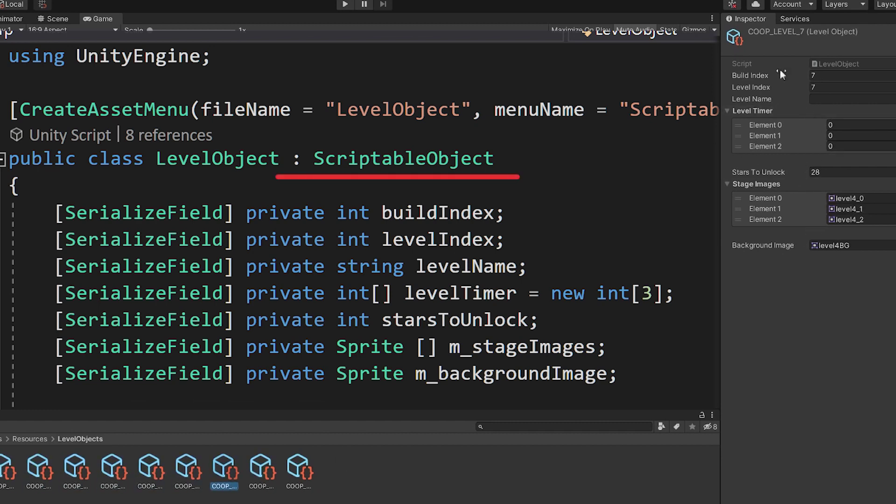
Step: Review COOP_LEVEL_7's Level Index, level timer and stage image entries, then collapse both lists
click(758, 87)
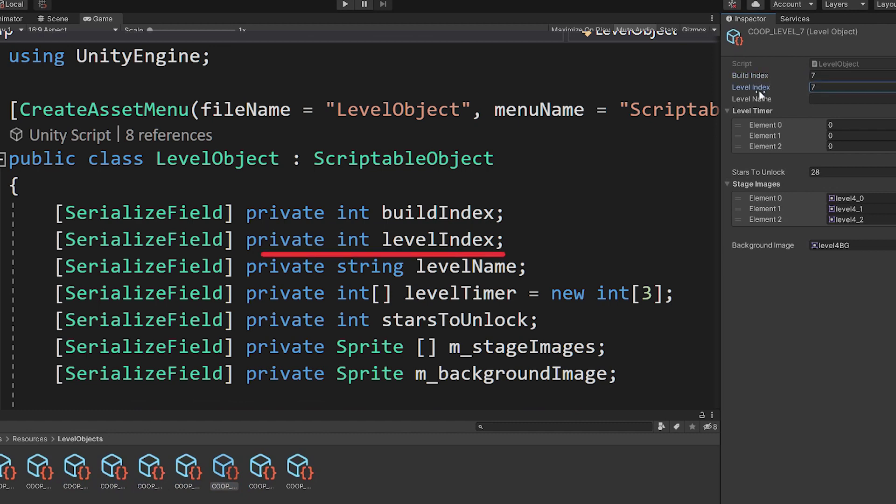
click(761, 111)
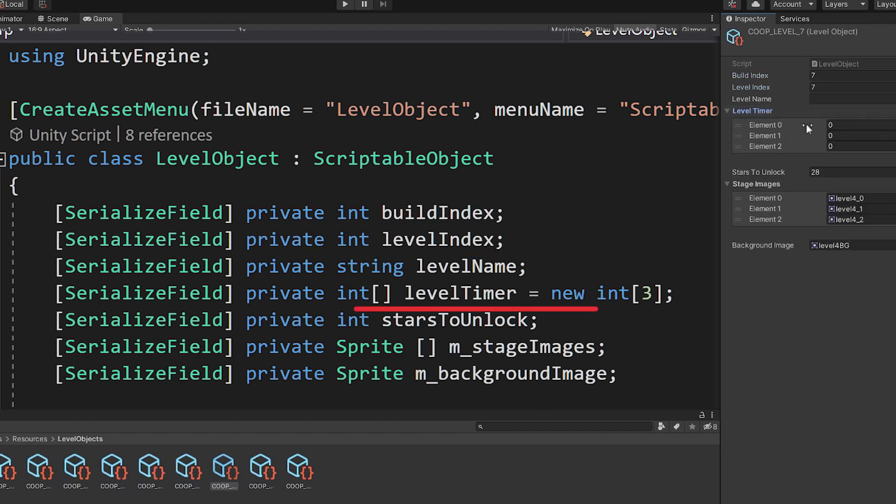
click(805, 147)
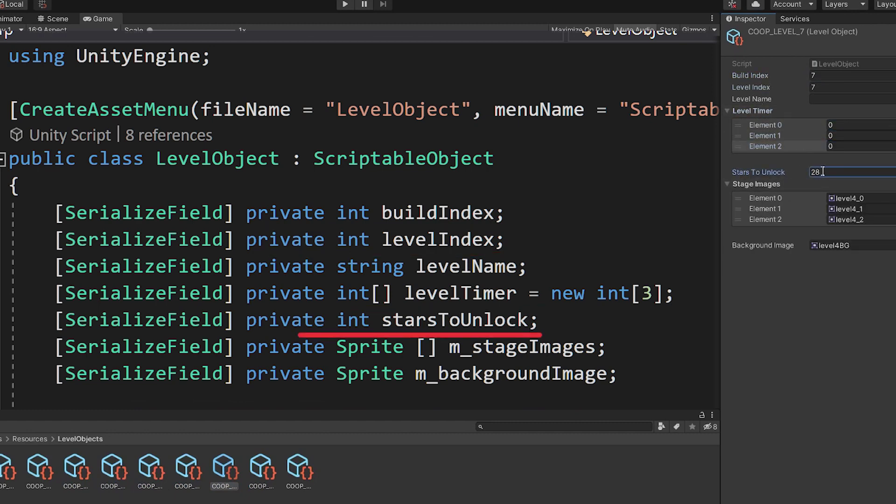
click(772, 198)
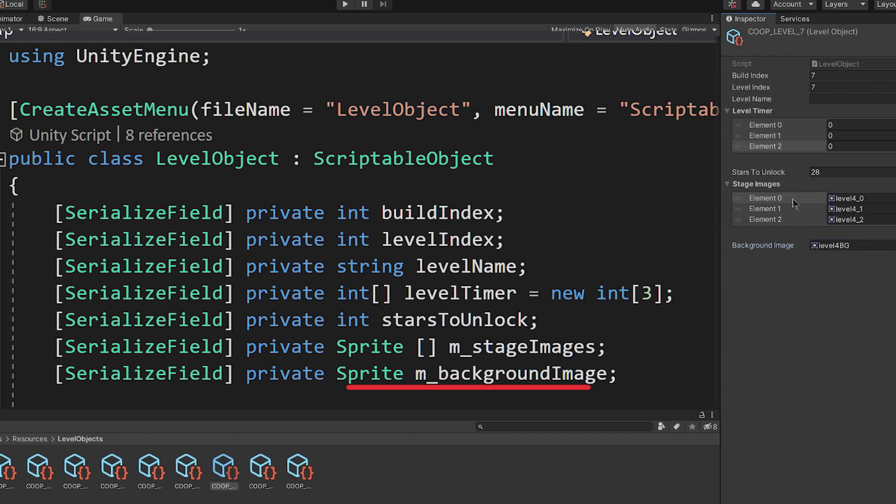
click(756, 184)
click(751, 111)
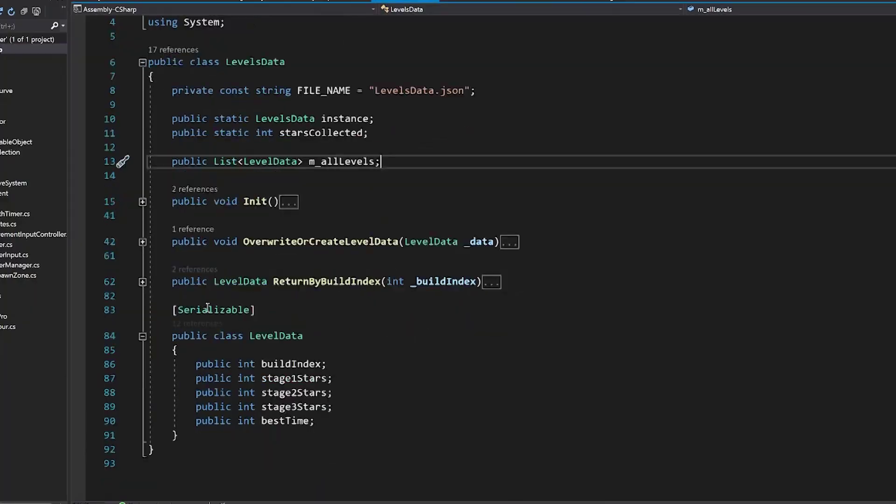
Step: Highlight the LevelsData class and m_allLevels list, then open LevelsData.json from the Ship it out folder
scroll(208, 306, down, 2)
scroll(320, 189, up, 2)
scroll(321, 189, up, 1)
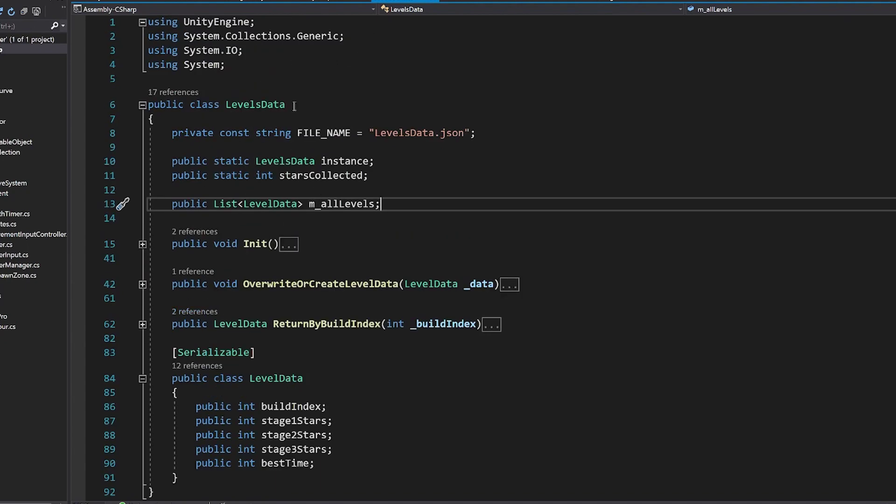
drag(294, 106, 102, 109)
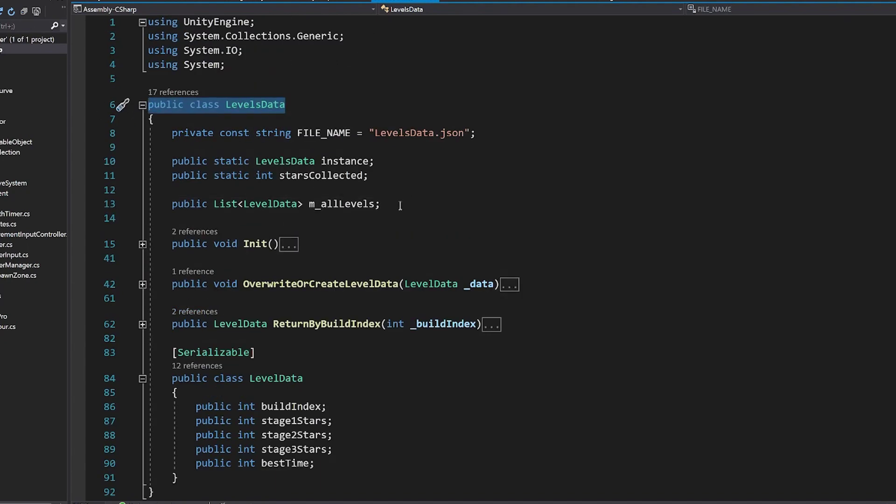
drag(400, 206, 237, 209)
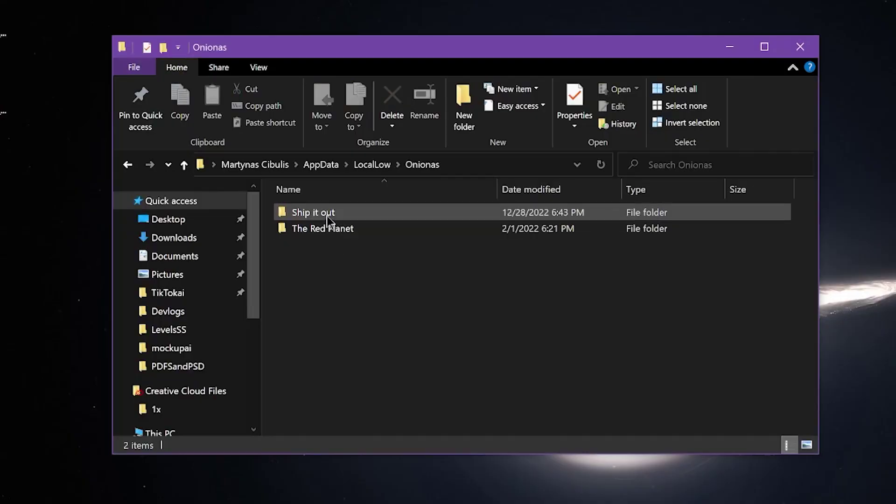
double_click(324, 212)
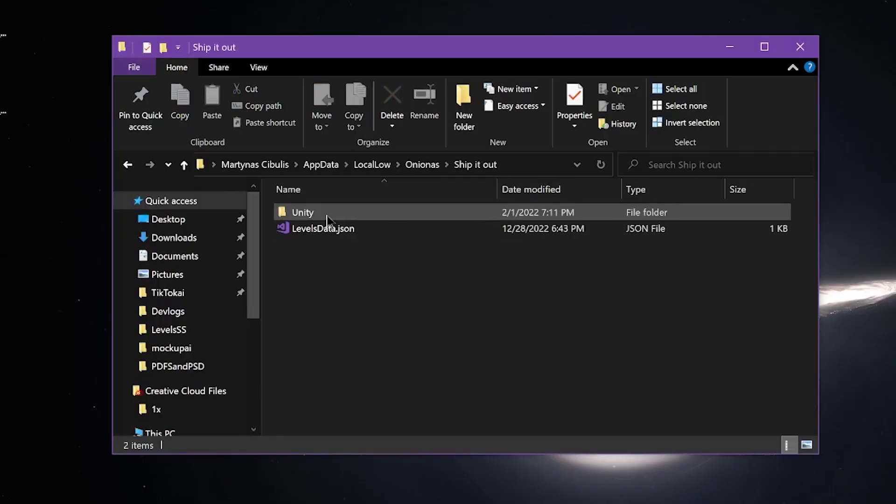
double_click(295, 231)
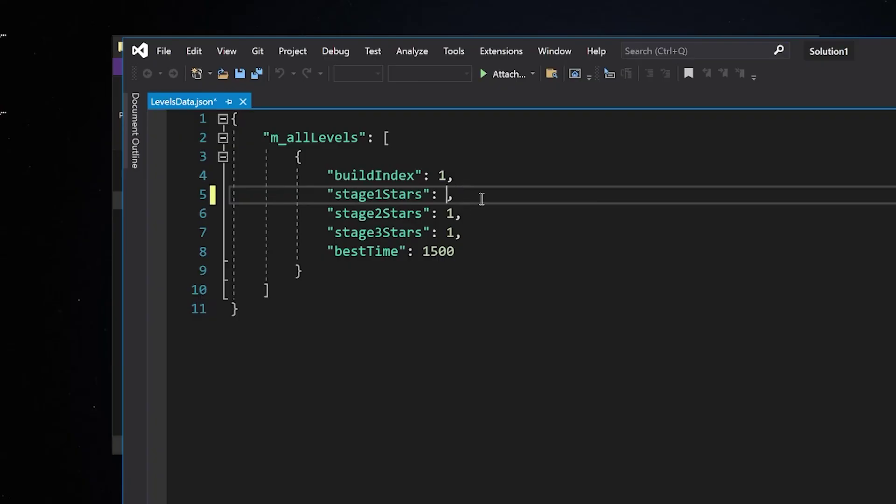
Step: In LevelsData.json, set Level 1's stage stars to 3 and replace best time 1500 with 200
click(454, 215)
click(455, 235)
key(BackSpace)
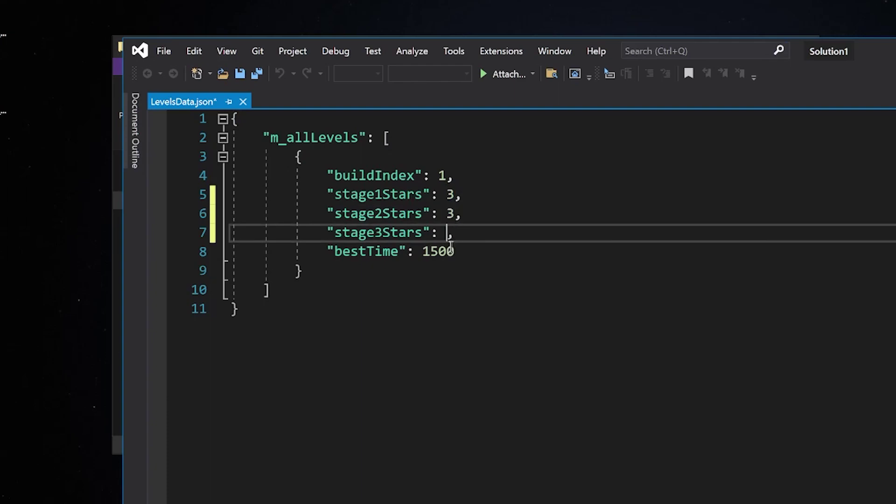
double_click(462, 253)
text(2)
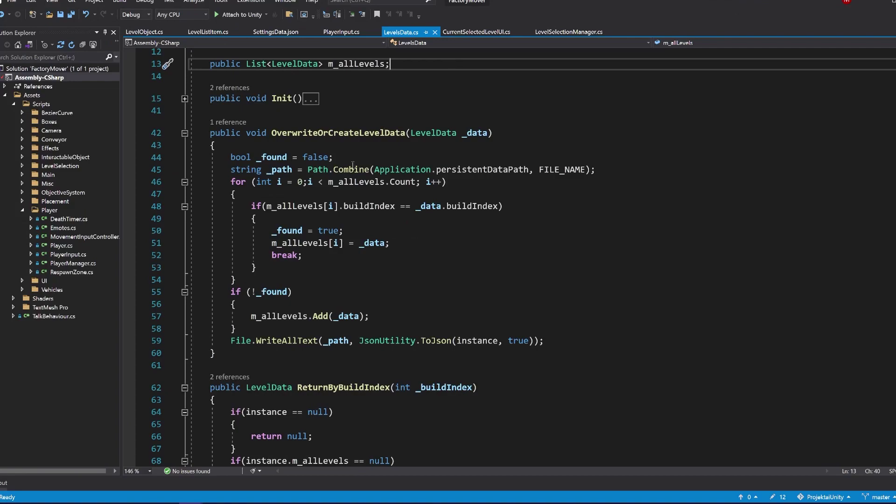
scroll(352, 166, up, 4)
scroll(346, 175, down, 1)
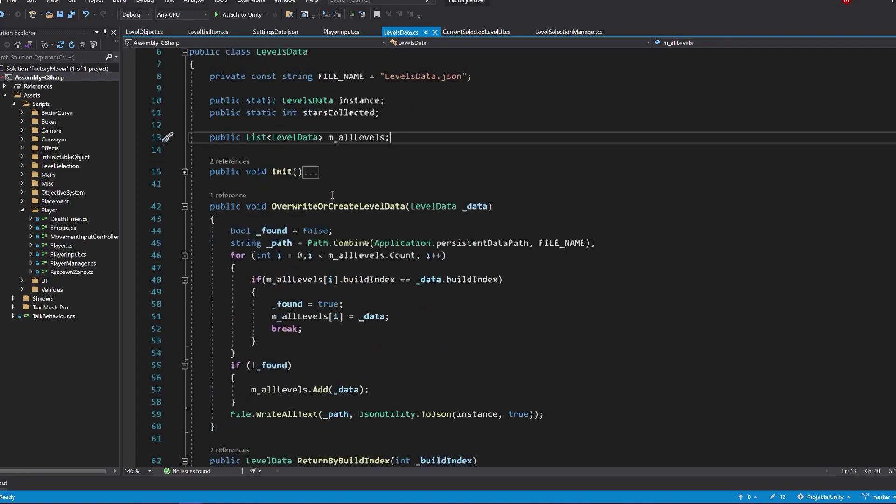
scroll(339, 184, down, 4)
scroll(332, 194, down, 6)
scroll(332, 195, down, 3)
scroll(332, 195, up, 4)
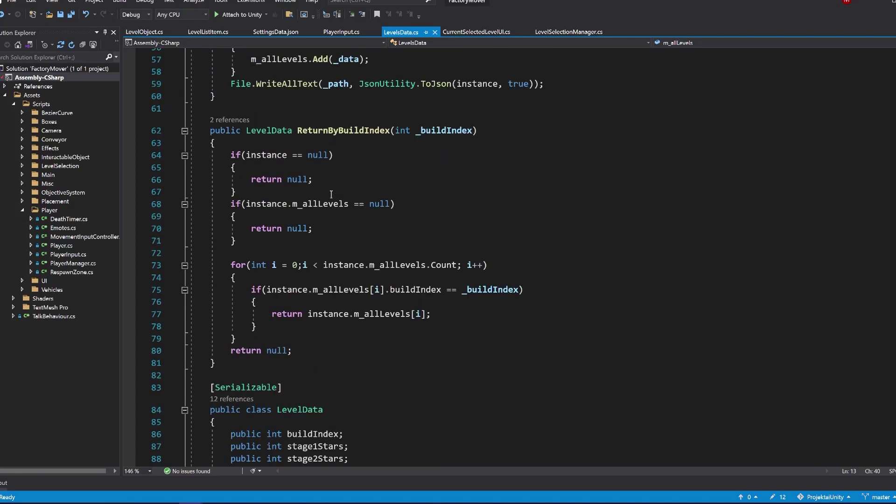
scroll(332, 194, up, 2)
scroll(331, 194, up, 4)
scroll(332, 194, up, 5)
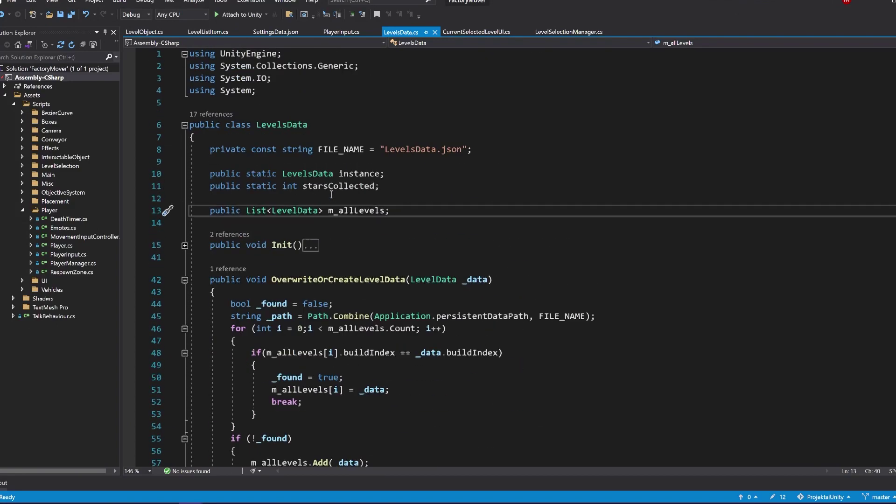
scroll(331, 194, down, 3)
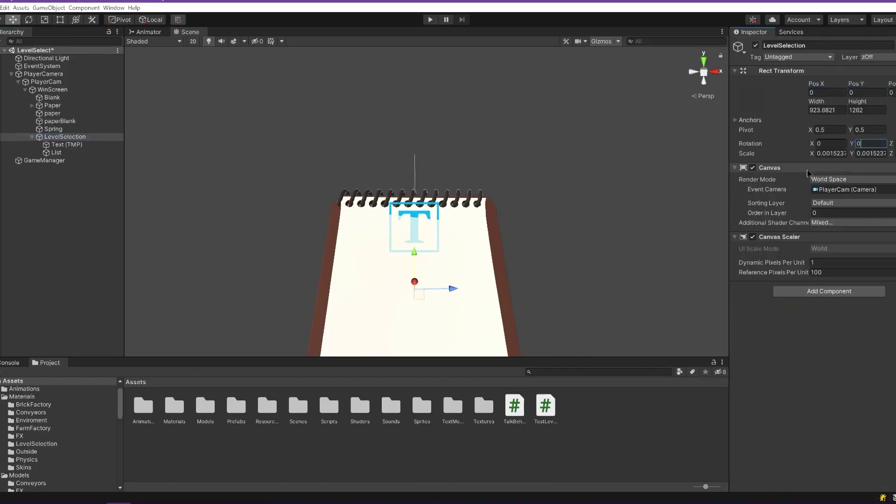
Step: Rotate the LevelSelection canvas 90° on Y and set the Star1 (1) position to 21
key(Return)
click(67, 144)
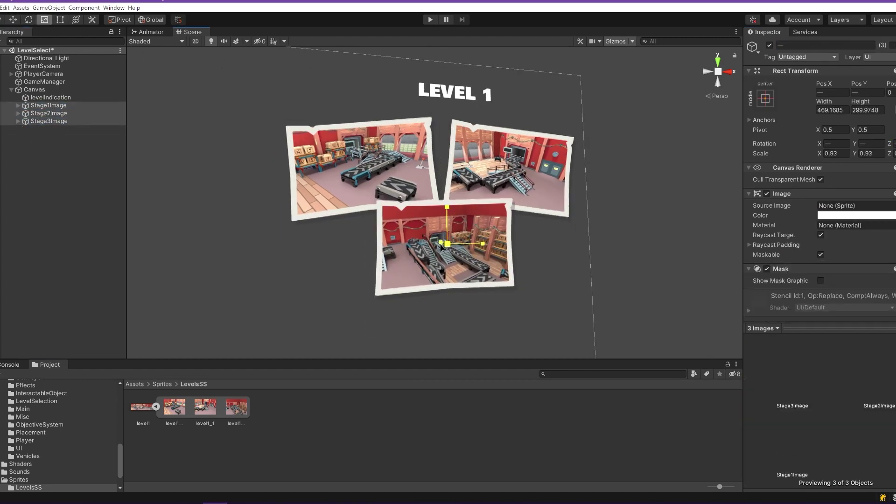
click(59, 136)
click(836, 92)
text(21)
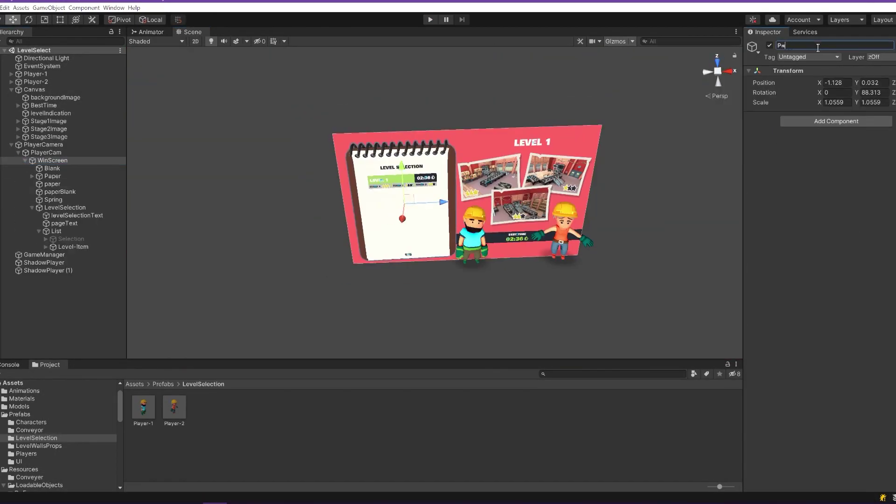
Step: Inspect the Level-Item entry and set Player-1's X position to 0.13
click(68, 246)
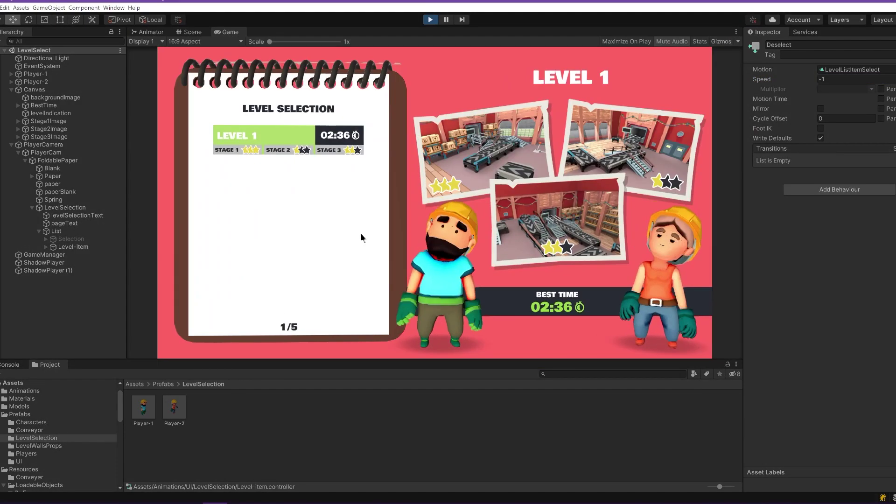
drag(828, 89, 823, 87)
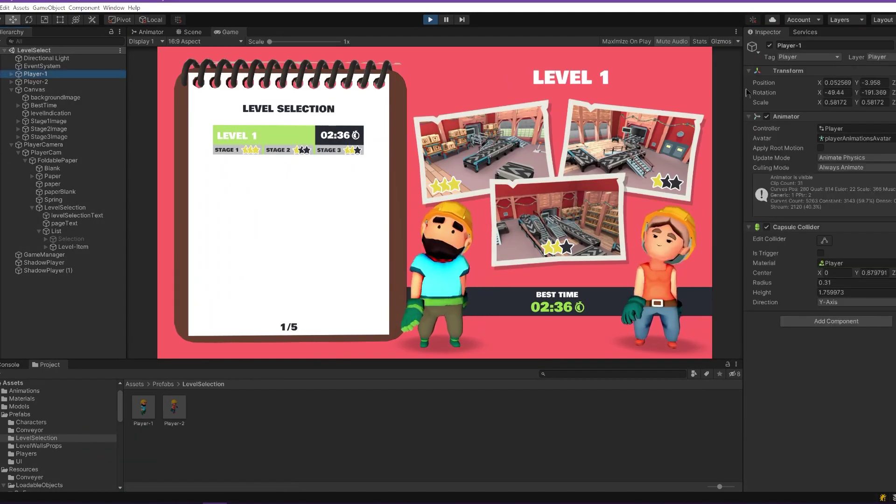
double_click(826, 83)
text(0.08)
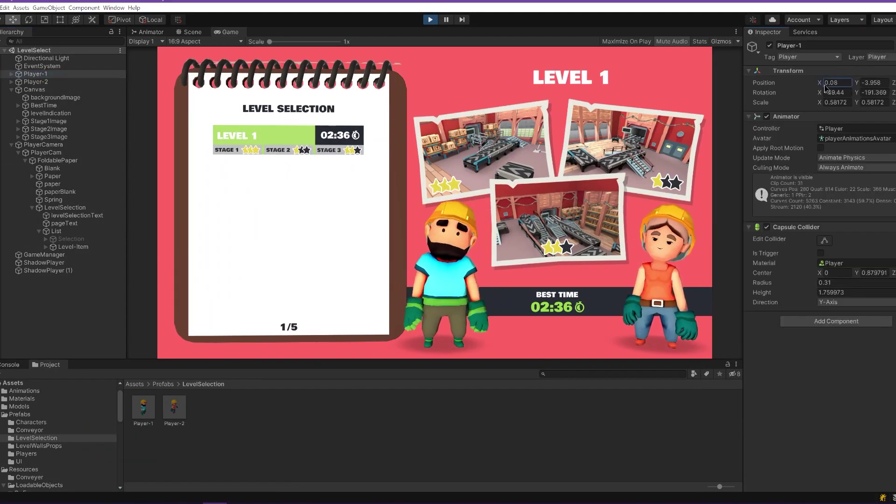
text(0.13)
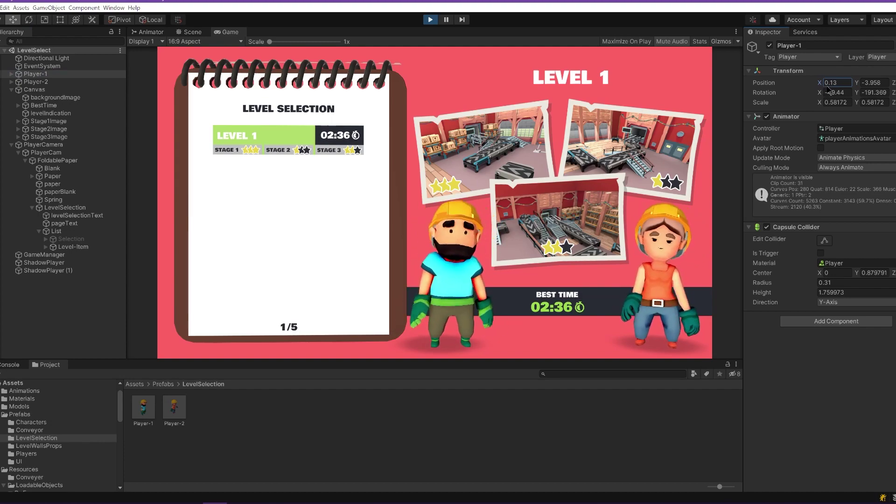
Step: Highlight SetLevelObject's BASE DATA block, including the LevelIndex call and stage index lines 71–73
scroll(395, 141, down, 1)
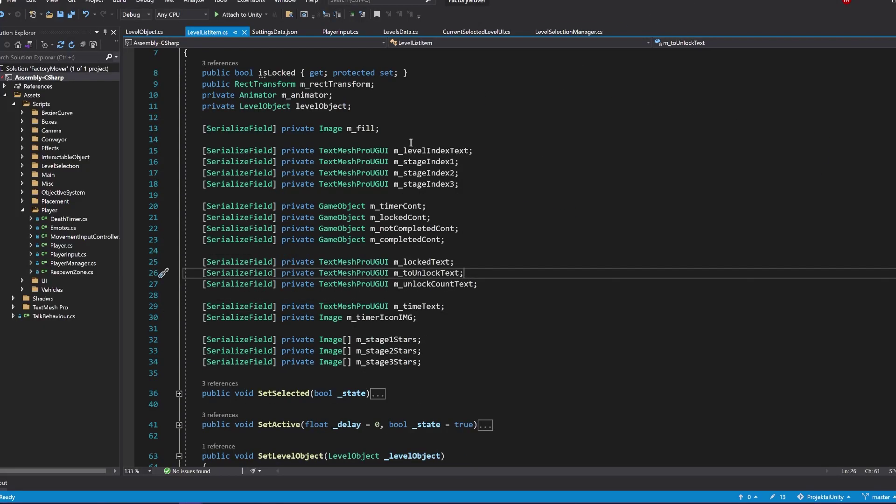
scroll(420, 136, up, 2)
scroll(450, 128, down, 1)
scroll(451, 128, down, 1)
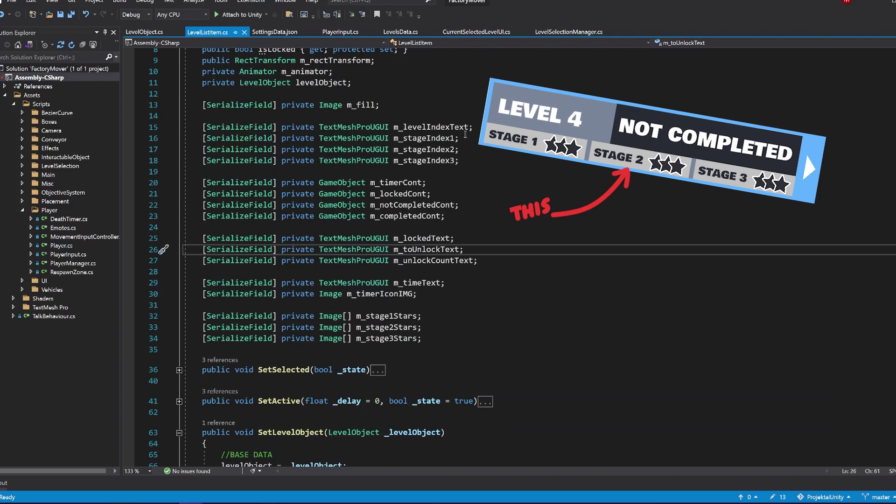
scroll(450, 128, down, 2)
scroll(462, 133, down, 2)
scroll(475, 138, down, 4)
scroll(475, 138, down, 10)
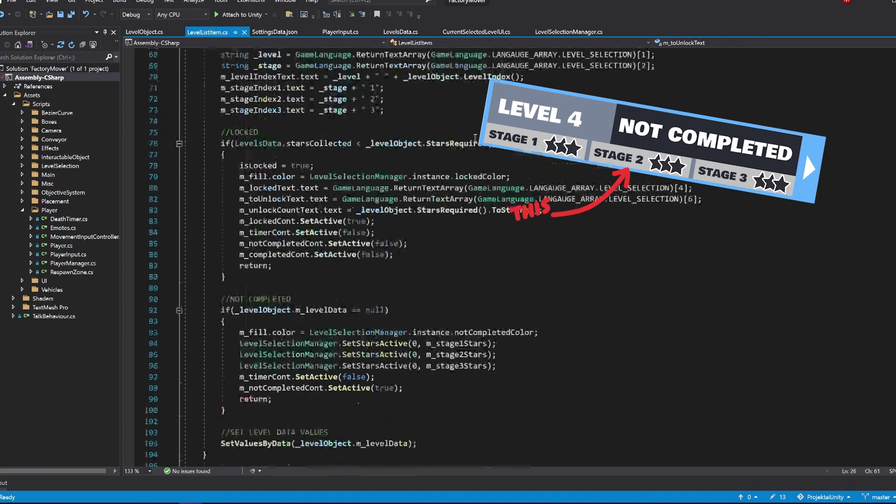
scroll(475, 138, down, 4)
drag(221, 154, 381, 232)
drag(425, 274, 452, 293)
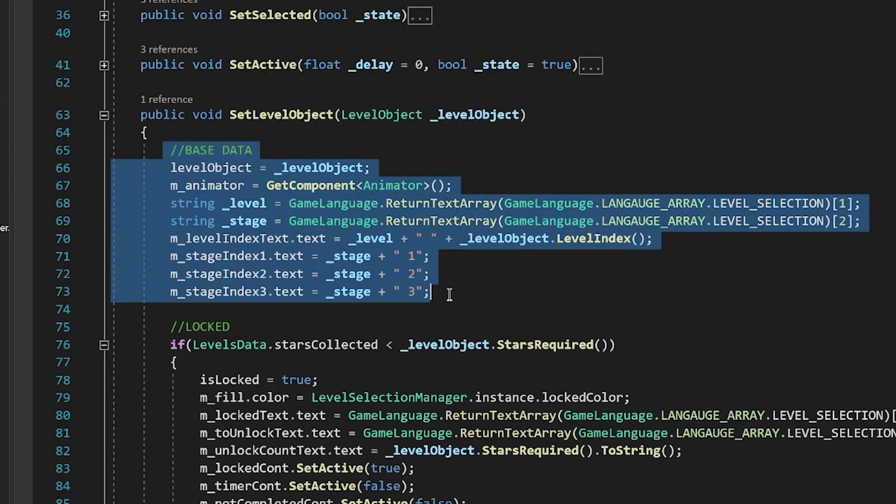
click(537, 254)
drag(653, 239, 550, 238)
drag(432, 292, 221, 258)
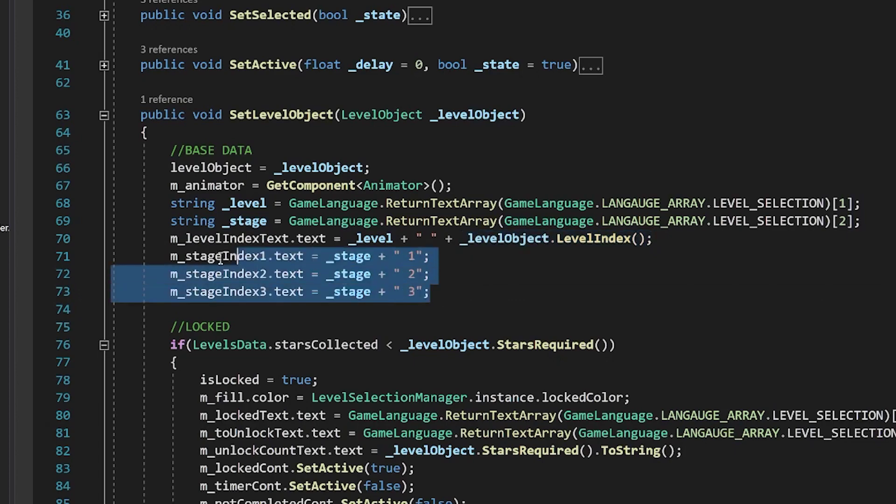
click(476, 286)
Step: Highlight the LOCKED branch: the line 76 condition and isLocked = true on line 78
drag(170, 339, 565, 342)
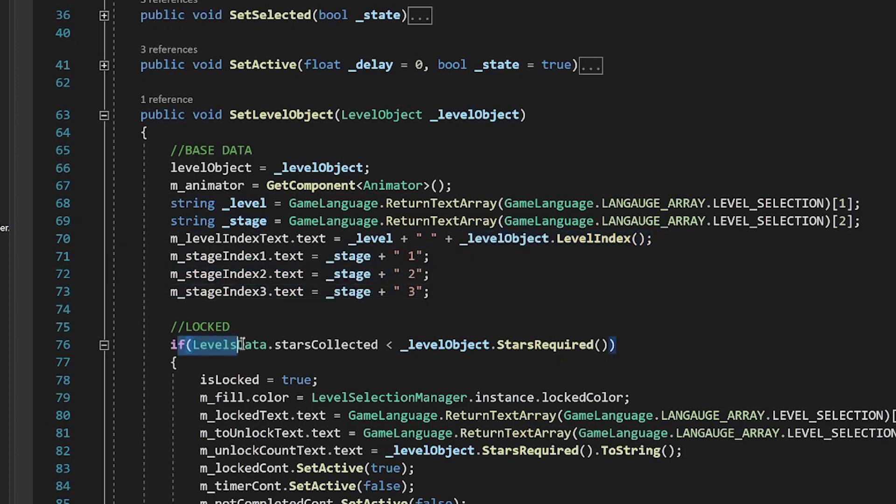
scroll(642, 348, down, 2)
scroll(641, 347, down, 1)
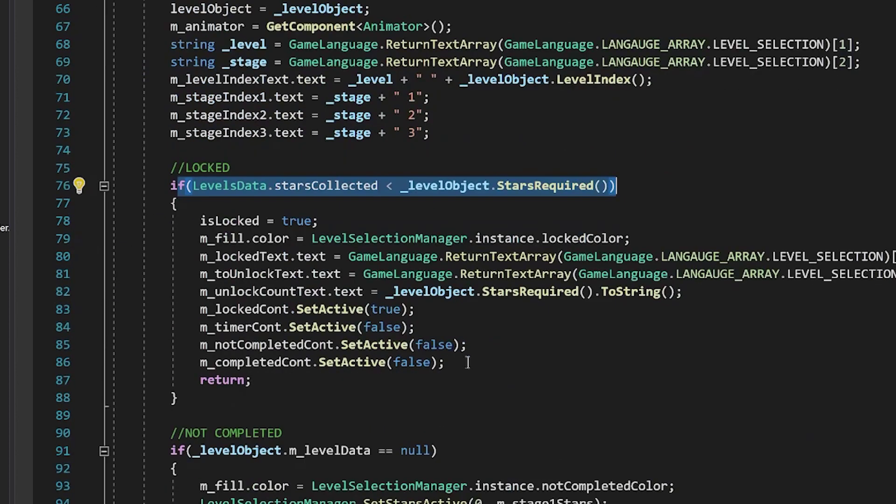
mouse_move(467, 363)
mouse_down()
mouse_move(52, 235)
mouse_move(111, 221)
mouse_up()
drag(318, 221, 193, 221)
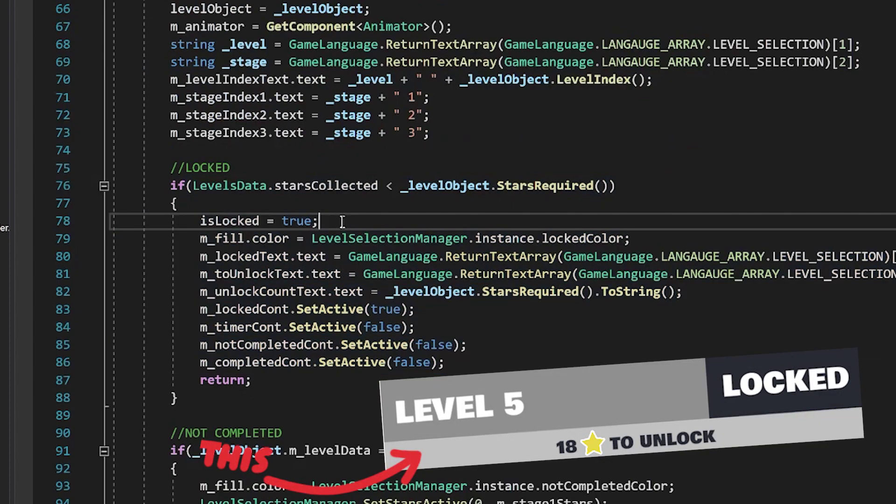
click(508, 363)
Step: Highlight the NOT COMPLETED branch: the null level data check and notCompletedCont activation, lines 91–98
scroll(509, 362, down, 2)
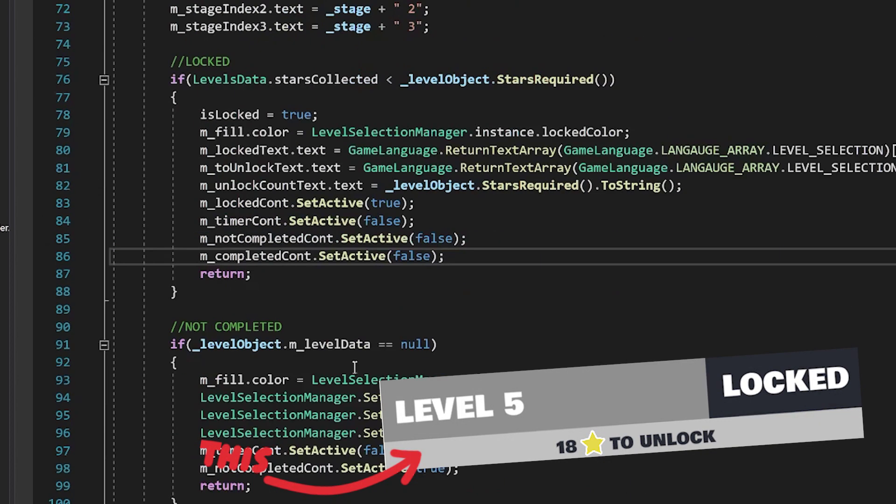
scroll(355, 366, down, 1)
click(302, 267)
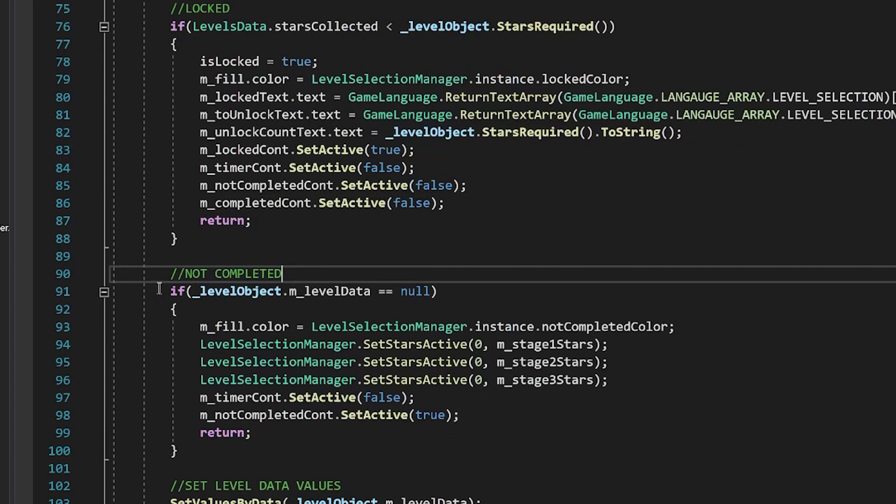
drag(172, 291, 185, 291)
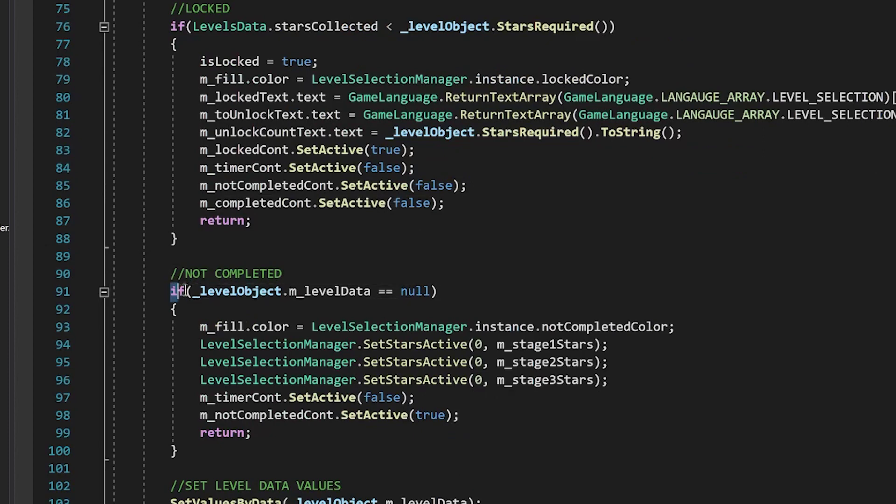
drag(329, 285, 418, 291)
click(445, 291)
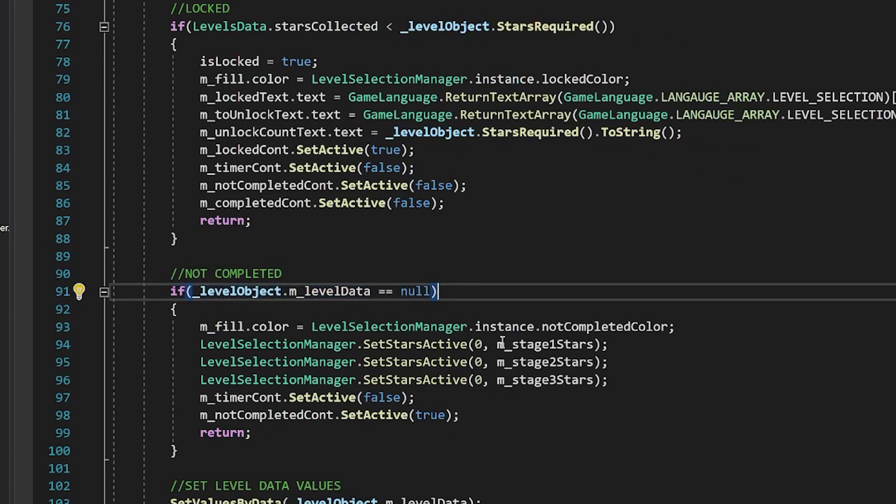
mouse_move(479, 413)
mouse_down()
mouse_move(262, 362)
mouse_move(200, 330)
mouse_up()
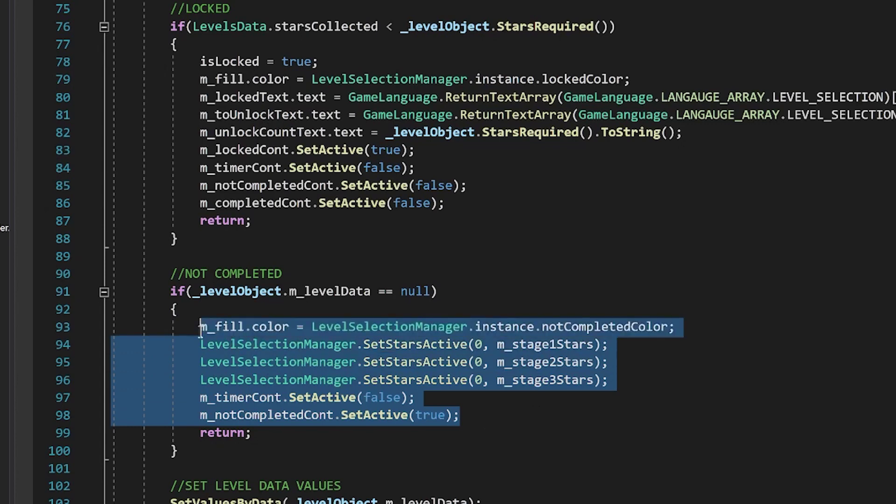
click(429, 379)
mouse_move(201, 415)
mouse_down()
mouse_move(459, 415)
mouse_move(251, 410)
mouse_move(460, 415)
mouse_move(238, 419)
mouse_up()
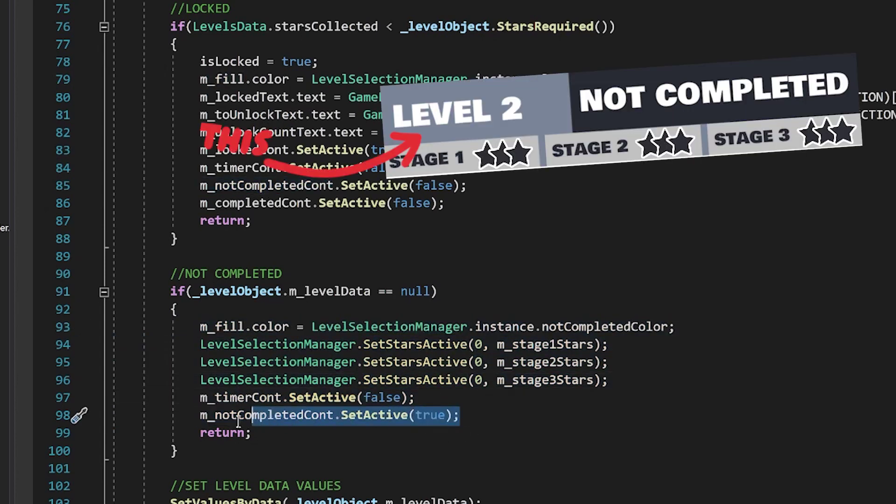
click(456, 418)
Step: Highlight the SET LEVEL DATA VALUES section and expand the SetValuesByData method body
scroll(457, 423, down, 1)
drag(341, 433, 186, 436)
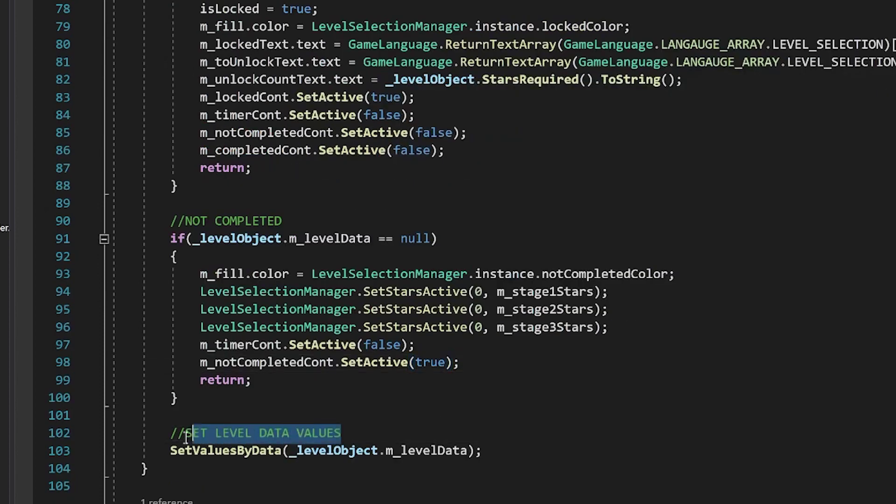
click(365, 434)
scroll(374, 433, down, 1)
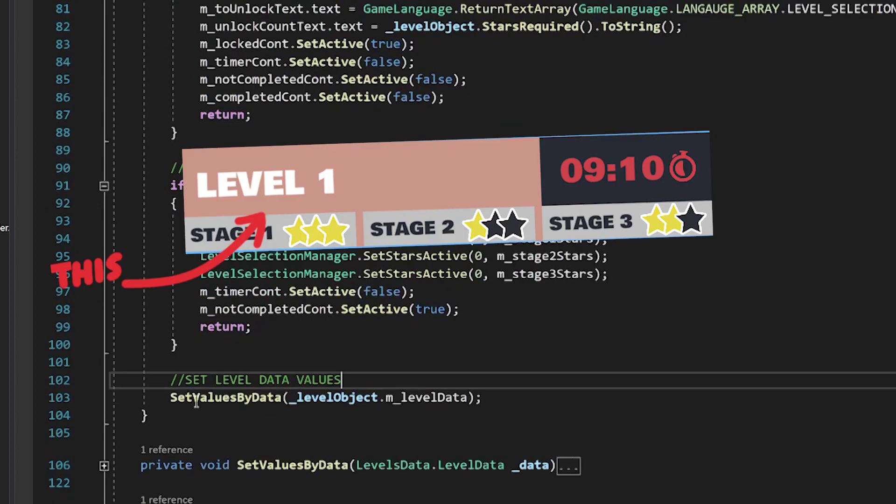
scroll(196, 422, down, 1)
click(104, 413)
scroll(107, 327, down, 2)
scroll(122, 261, down, 1)
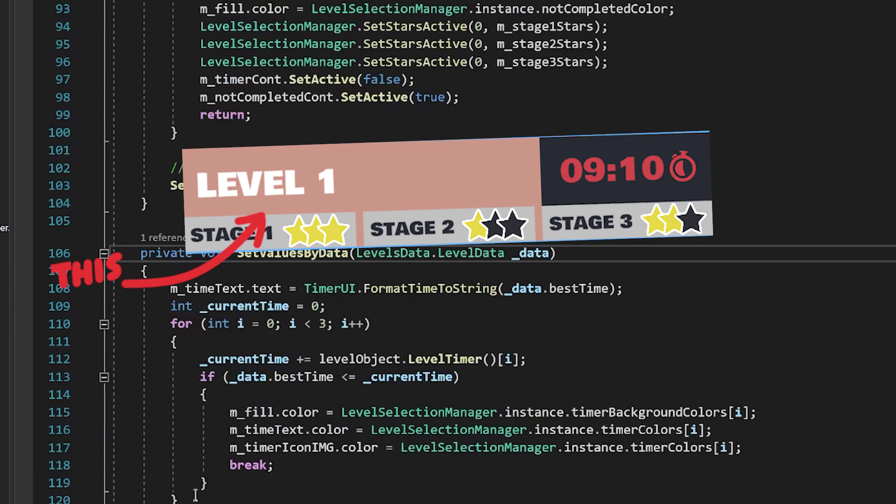
drag(115, 499, 138, 374)
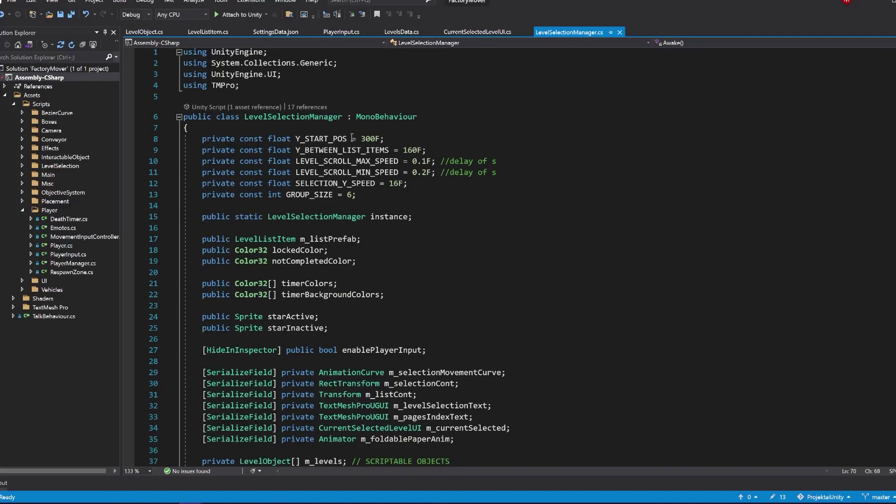
Step: Highlight Awake's Resources.LoadAll line and point out the LevelListItem instantiation in InitLevelList
click(420, 117)
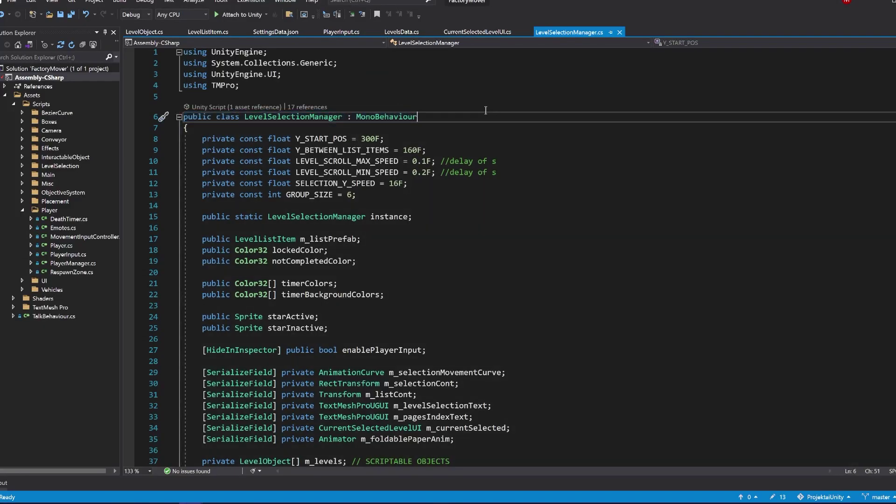
scroll(420, 128, down, 4)
scroll(420, 128, down, 3)
scroll(420, 128, down, 4)
scroll(420, 128, down, 7)
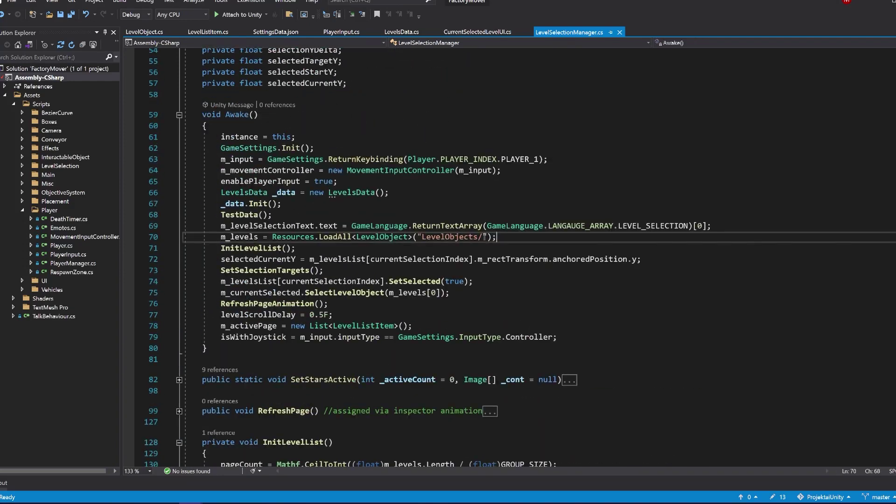
drag(496, 236, 172, 239)
scroll(172, 238, down, 7)
click(294, 297)
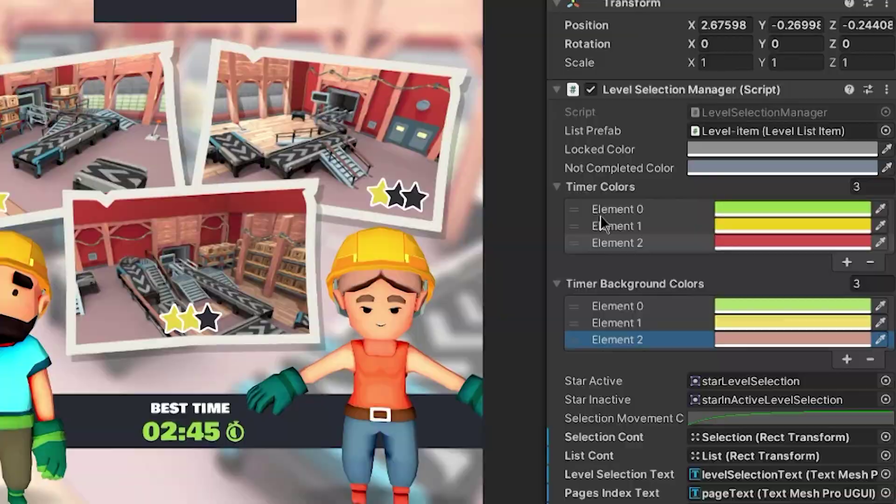
click(582, 185)
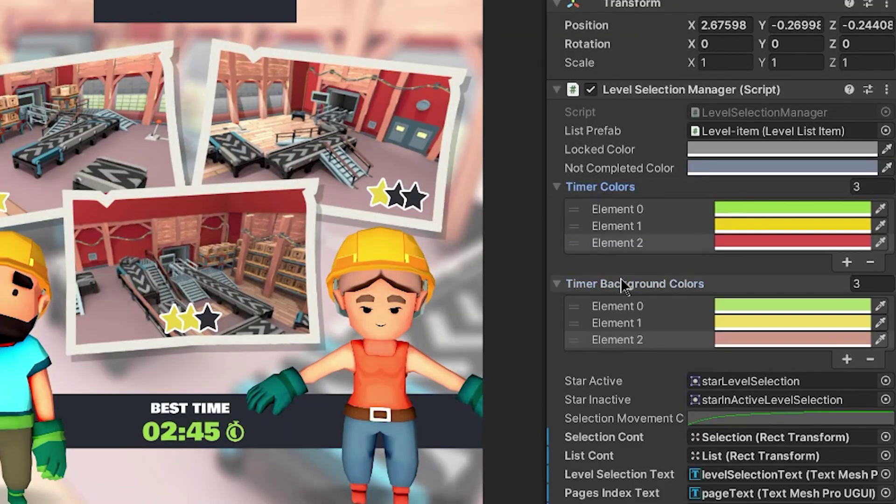
Step: Check Timer Colors elements 1–2 and Timer Background Colors elements 0–2 on the Level Selection Manager
click(621, 281)
click(621, 280)
click(605, 226)
click(604, 243)
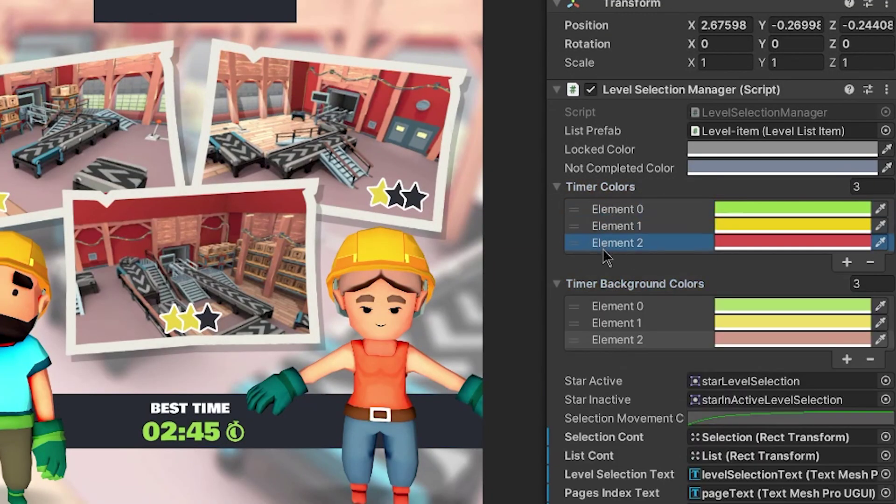
click(606, 306)
click(609, 323)
click(617, 340)
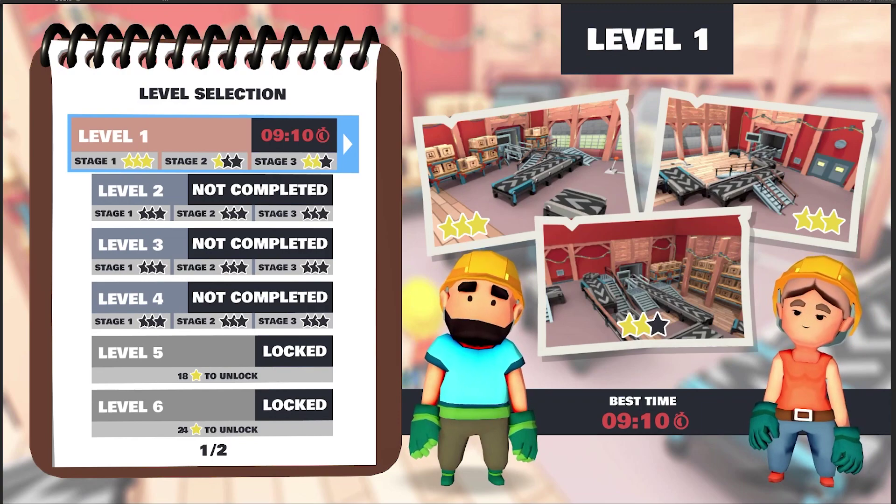
Step: Browse down to Level 3, back up to Level 1, then down to Level 3 again
key(Down)
key(Down)
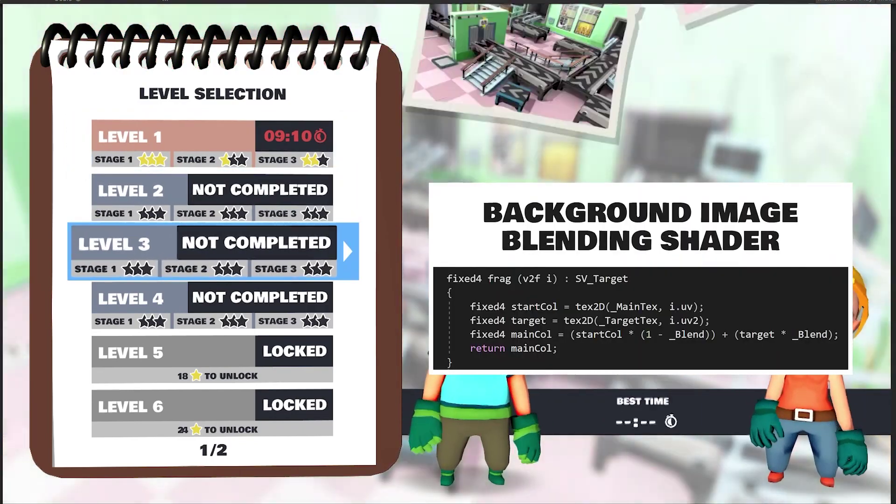
key(Down)
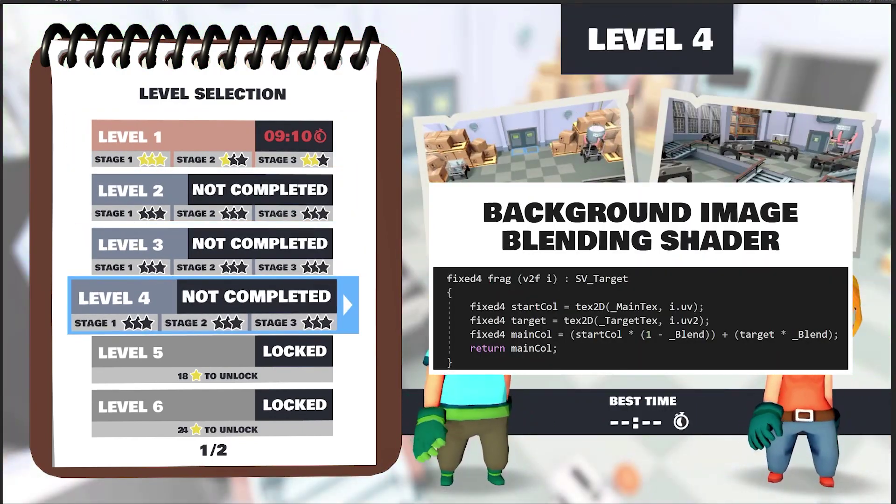
key(Up)
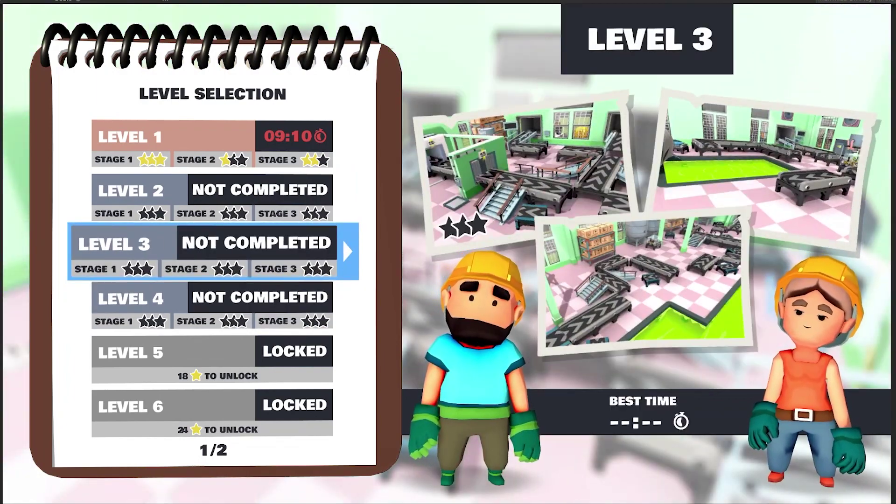
key(Up)
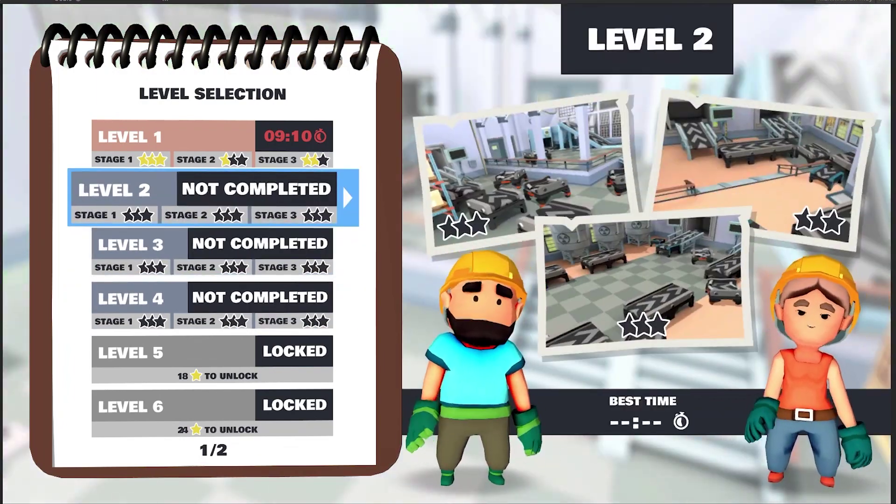
key(Up)
key(Down)
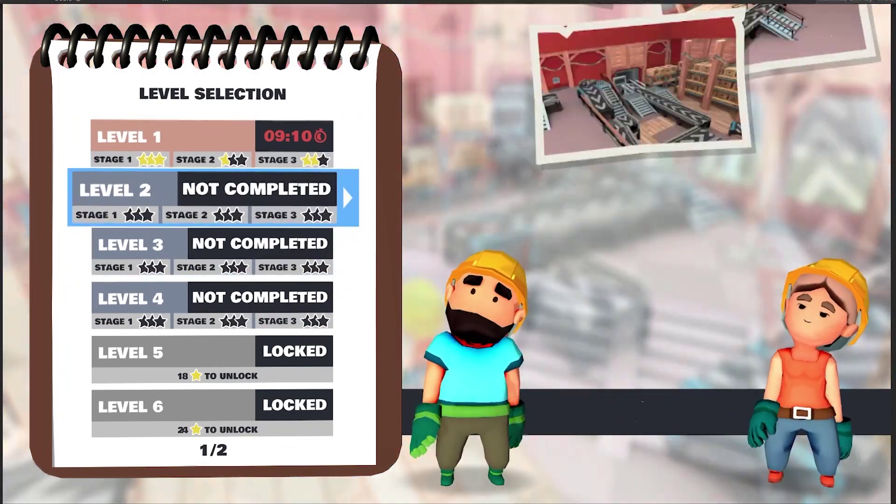
key(Down)
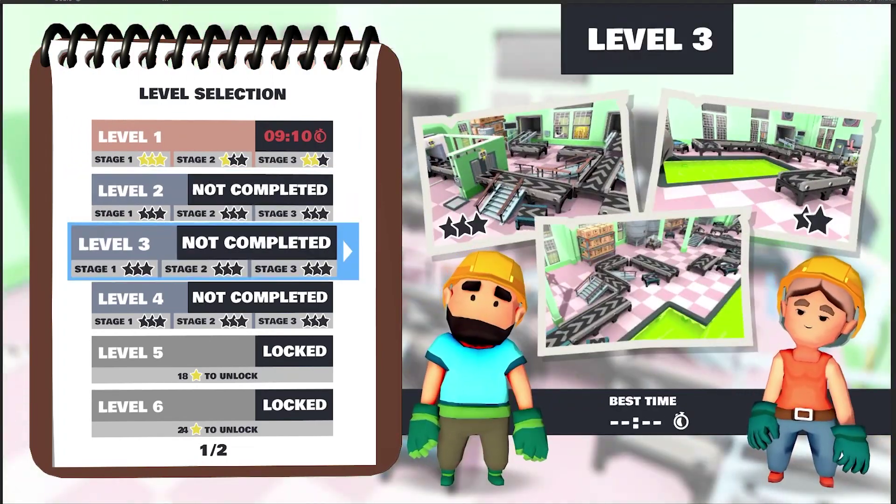